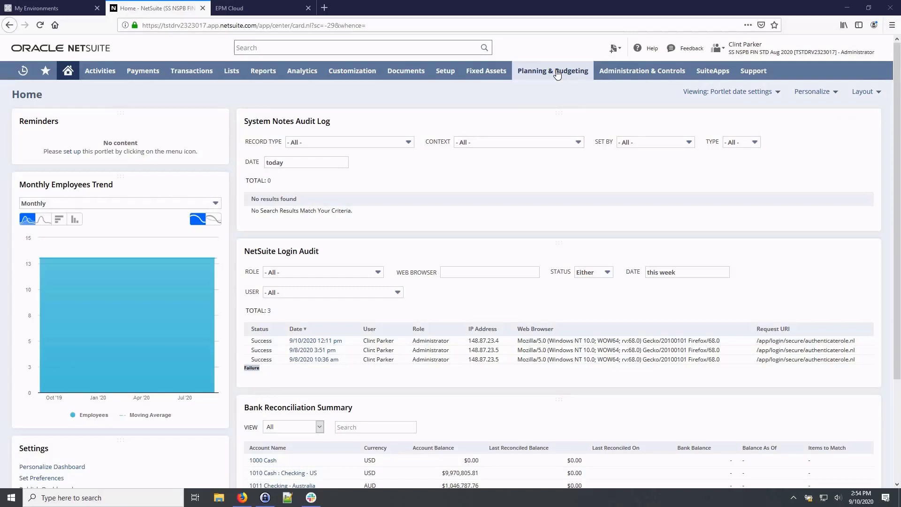
Step: Review the Planning & Budgeting Data Load Jobs list
mouse_move(558, 74)
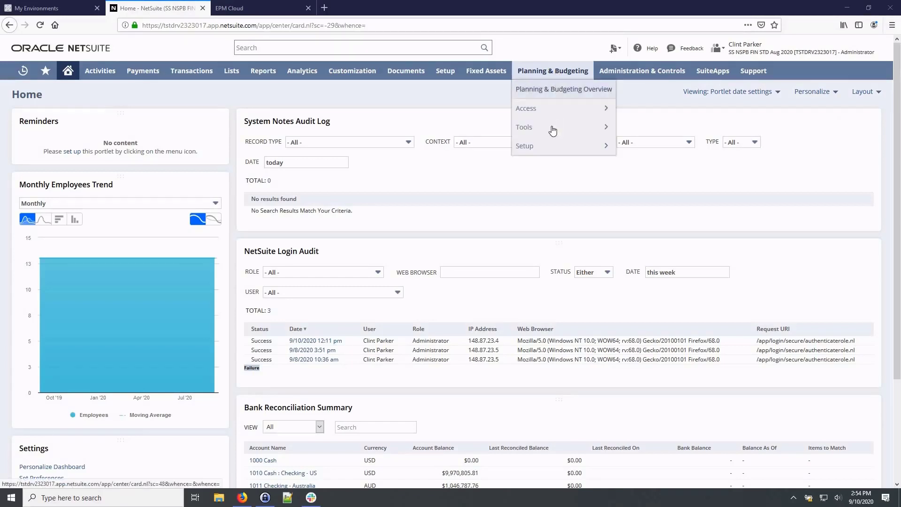
mouse_move(587, 127)
click(636, 133)
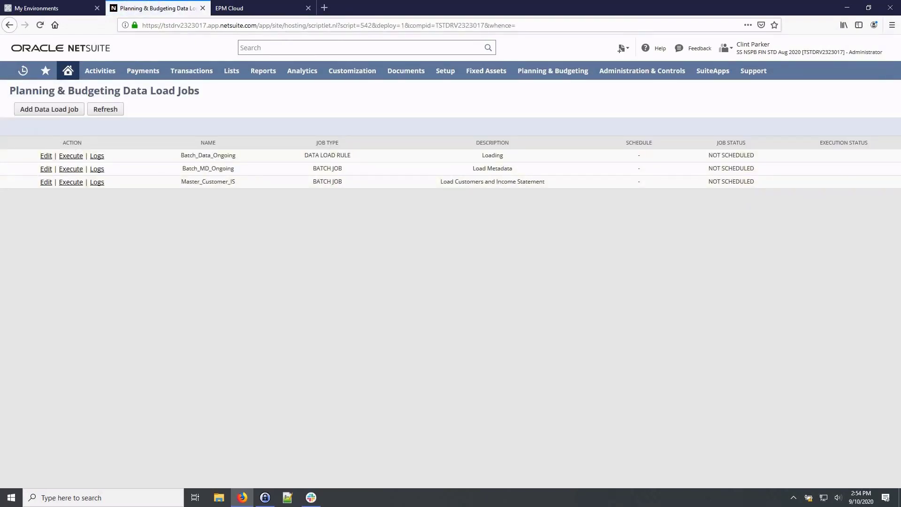
drag(30, 135, 371, 199)
Step: Launch NetSuite Planning and Budgeting from the Planning & Budgeting Access menu
mouse_move(555, 73)
mouse_move(584, 147)
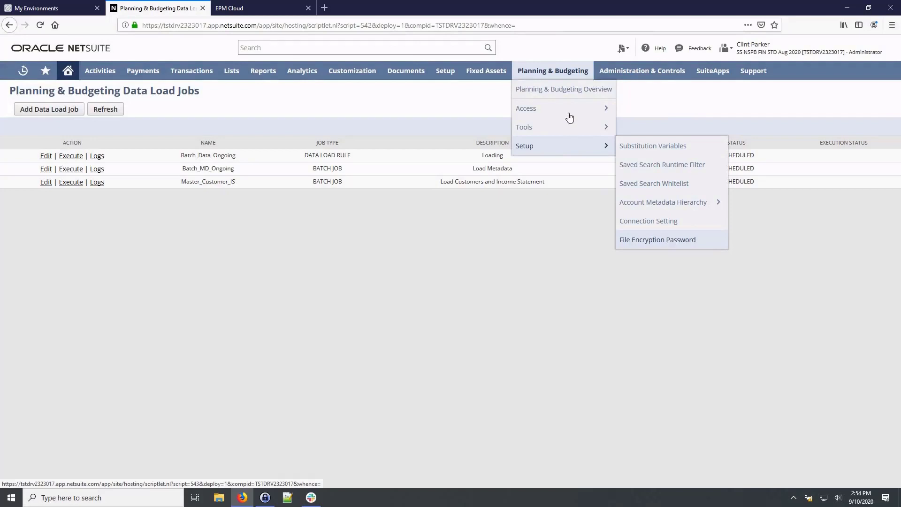
mouse_move(570, 117)
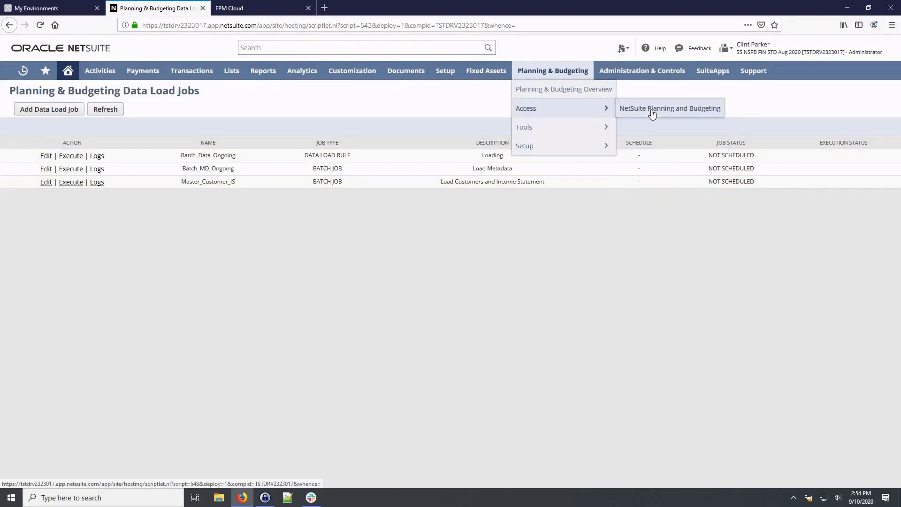
click(653, 114)
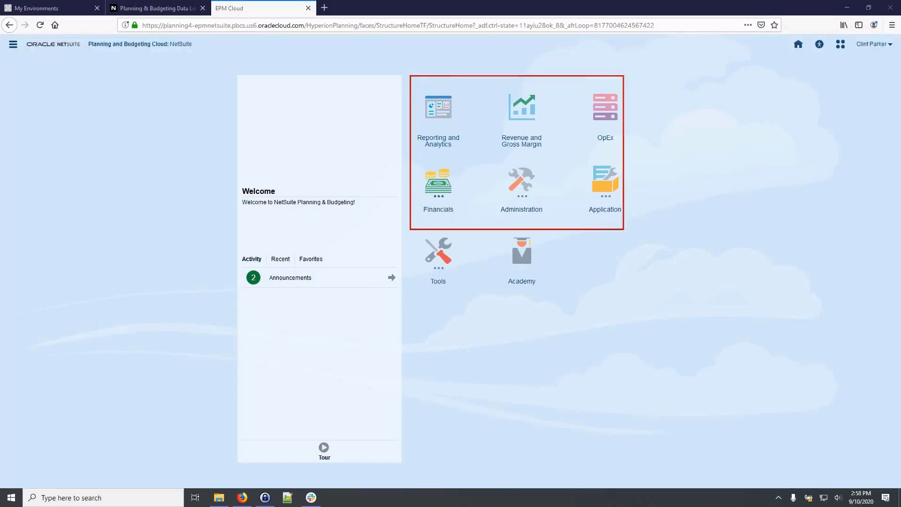
Step: Open the MoM Actual Var and Comment form through the Reporting and Analytics area
click(441, 186)
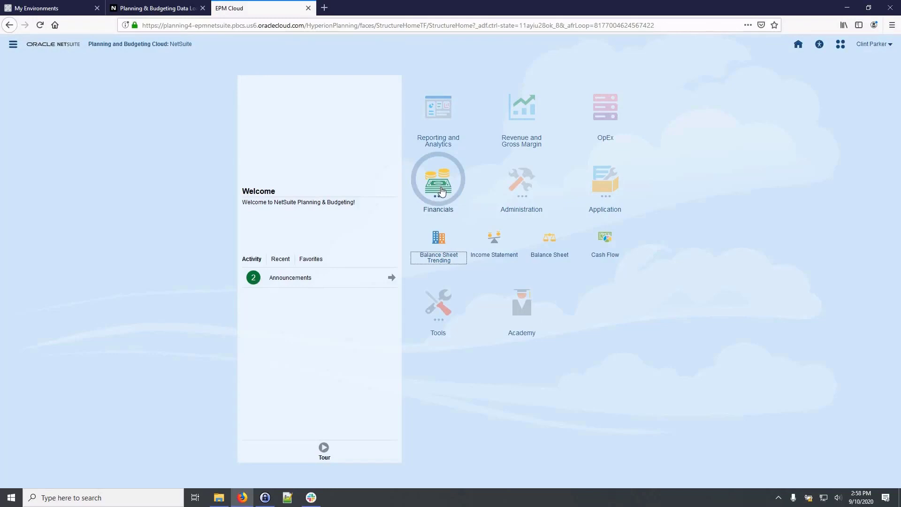
click(441, 186)
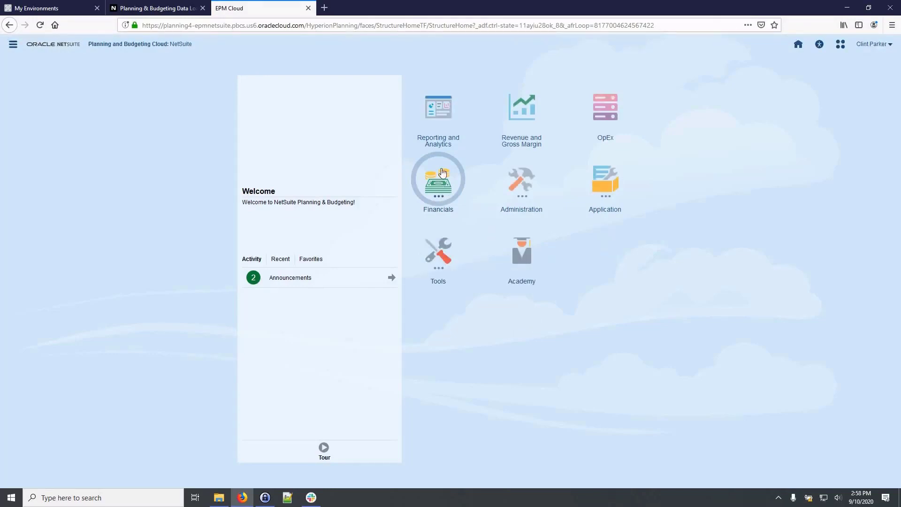
click(443, 111)
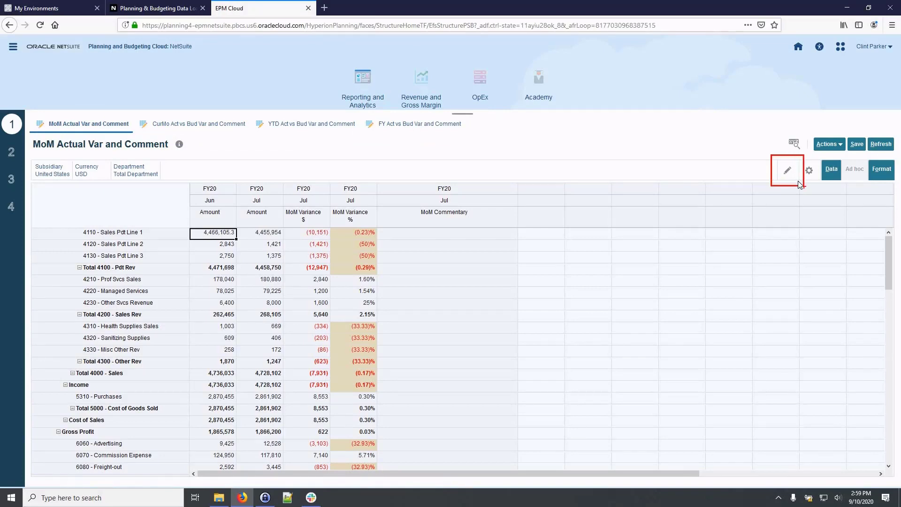
Step: Filter the form's point of view to the Sales department
click(788, 170)
click(695, 236)
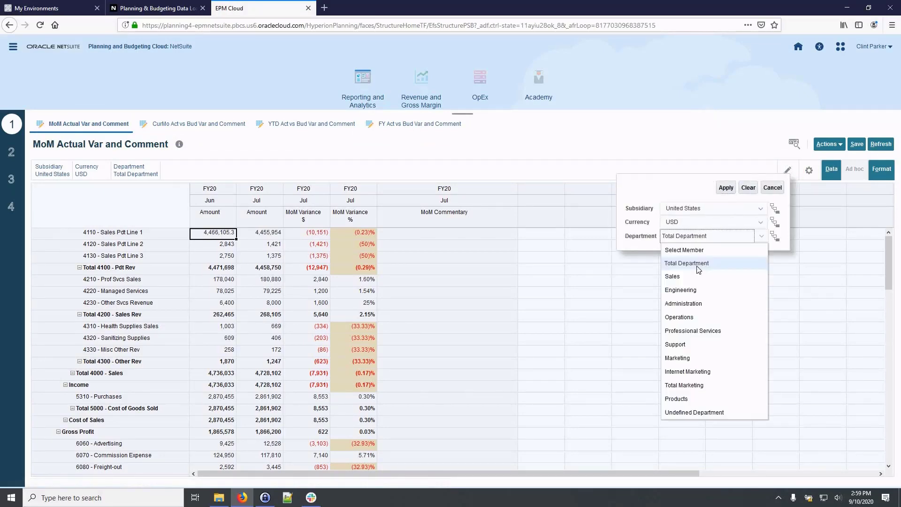
click(697, 277)
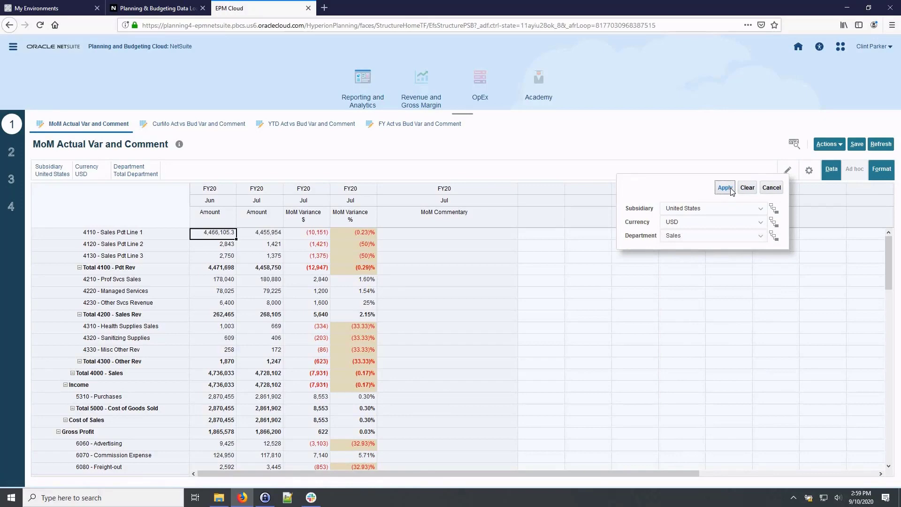
click(726, 188)
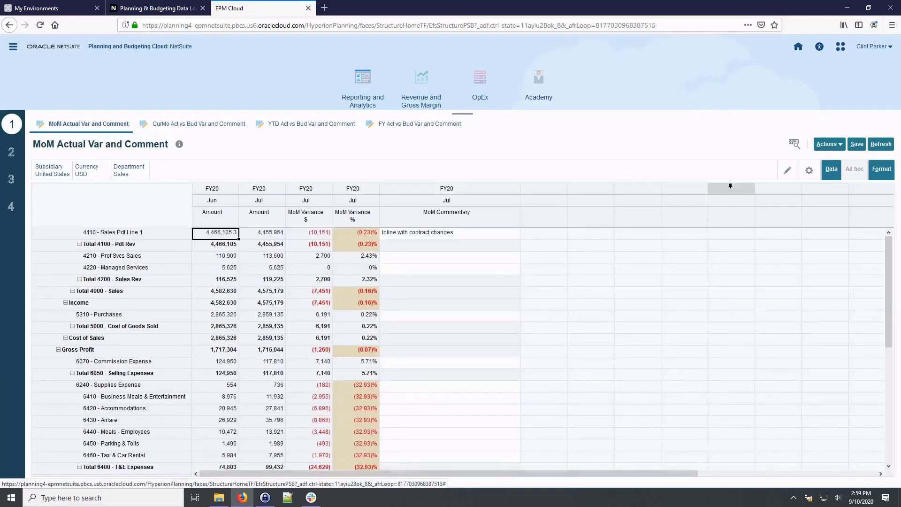
Step: Comment 'Inc due to sales kickoff' on the 6420 Accommodations variance
click(421, 407)
text(Inc)
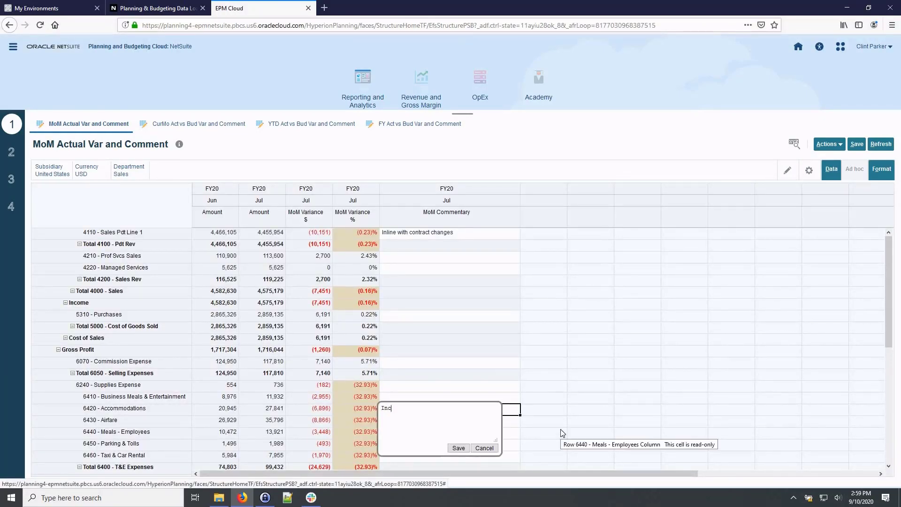
text( due to sales kickoff)
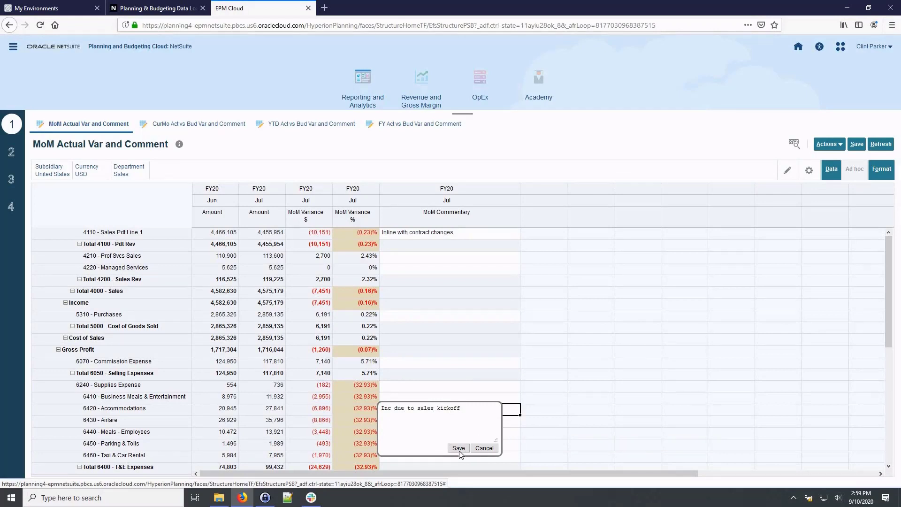
click(458, 448)
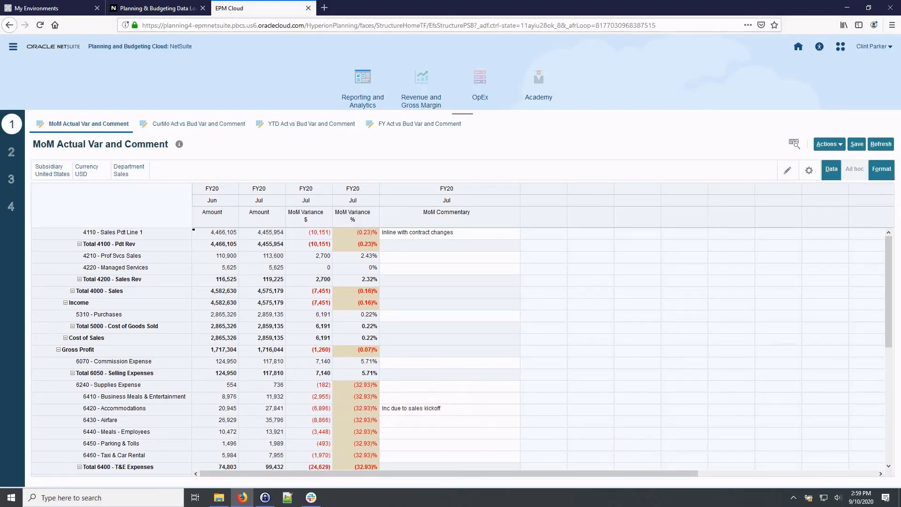
Step: Compare FY actuals against the Worst Case budget on the FY Act vs Bud form
drag(361, 113, 488, 134)
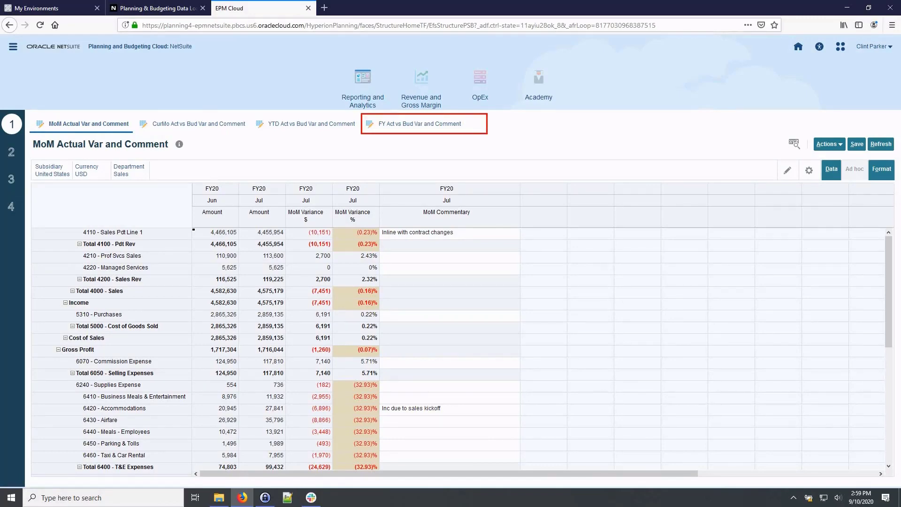
click(421, 126)
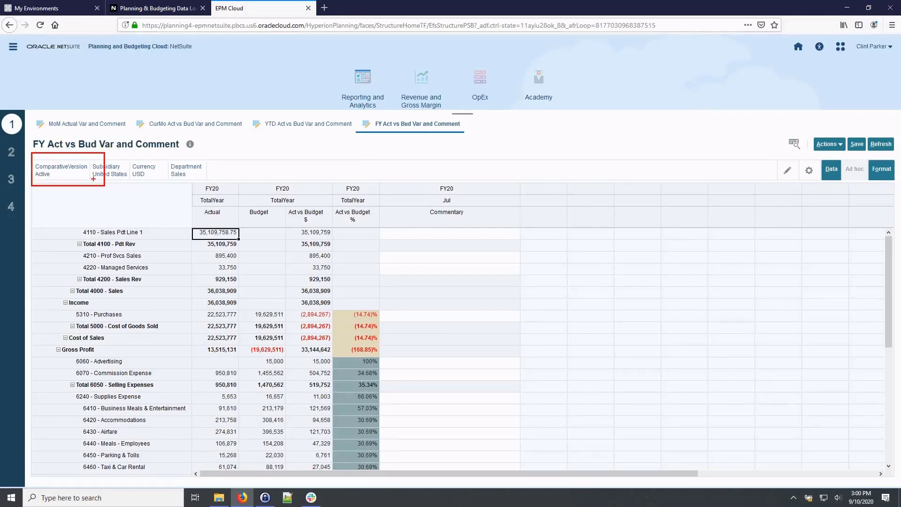
click(43, 172)
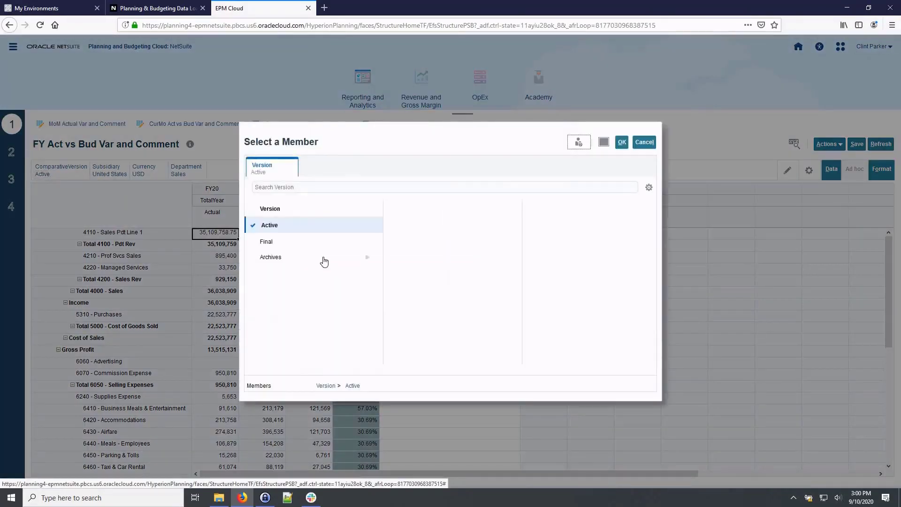
click(367, 257)
click(447, 240)
click(623, 142)
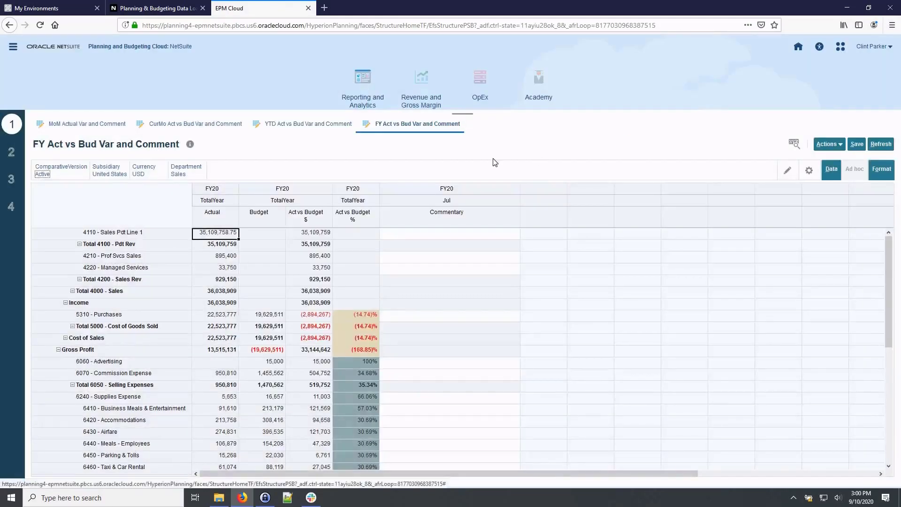
click(11, 156)
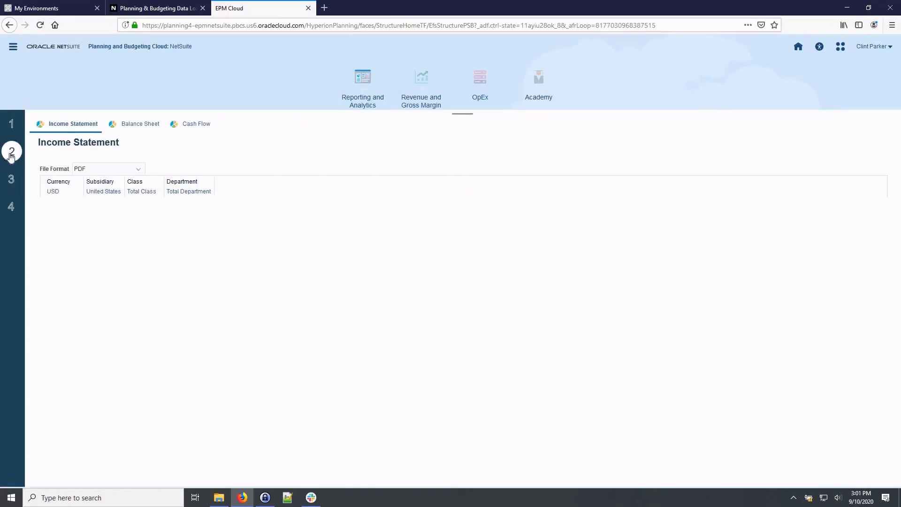
Step: Preview the United States Income Statement at 160% zoom, keeping PDF as the file format
click(465, 115)
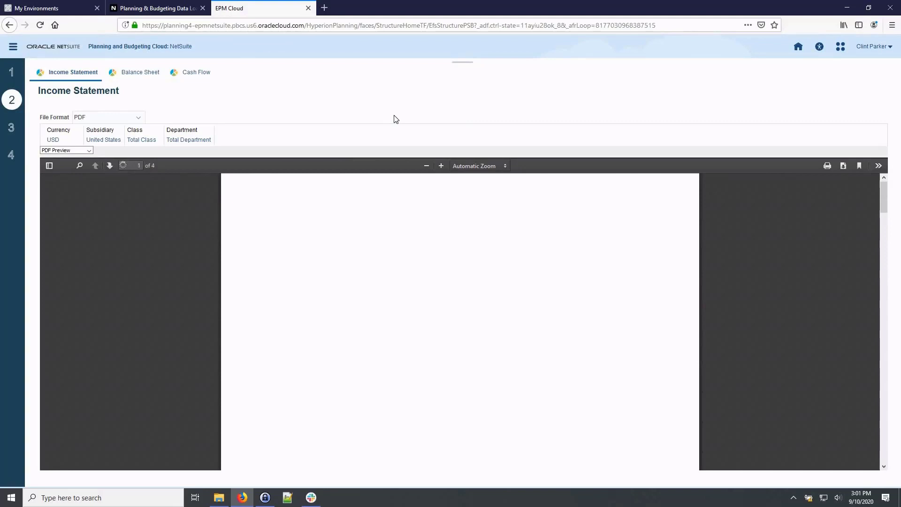
click(441, 166)
click(441, 166)
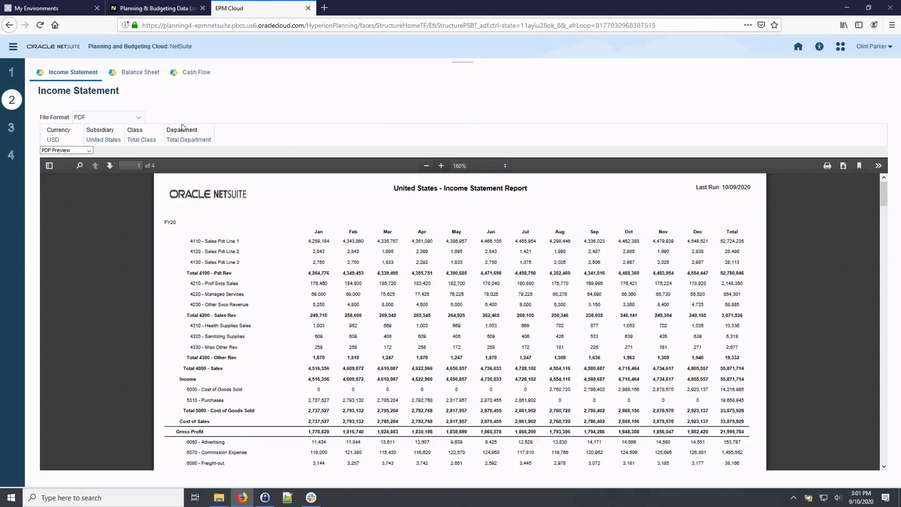
click(140, 120)
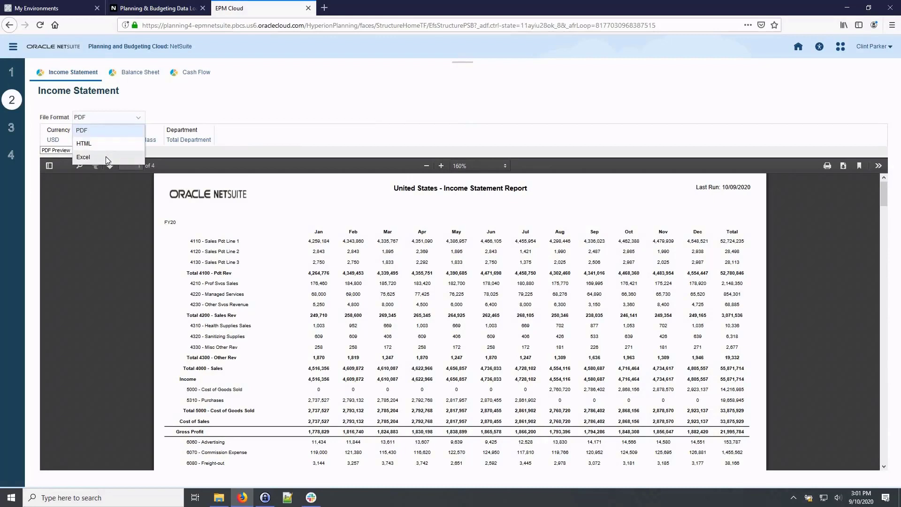
click(12, 132)
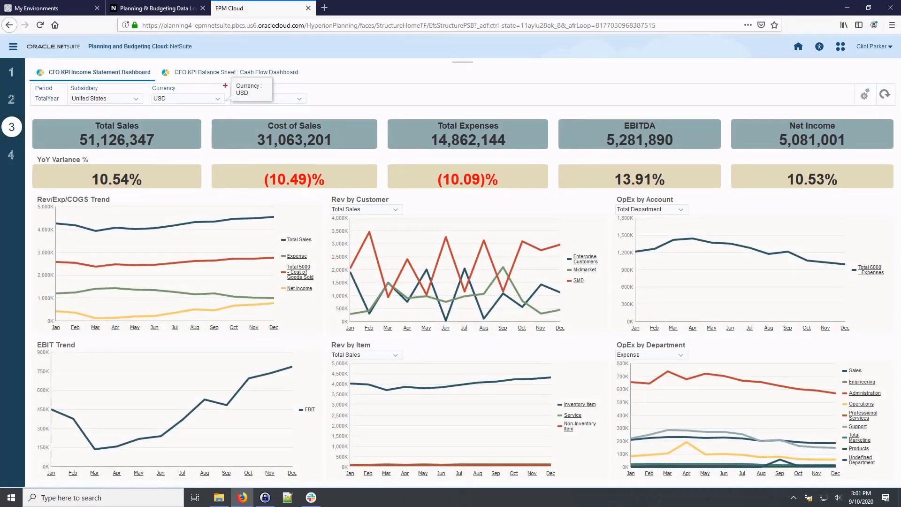
Step: Switch the CFO KPI Income Statement Dashboard to FY20 and refresh it
mouse_move(229, 81)
mouse_down()
mouse_move(271, 113)
mouse_move(321, 113)
mouse_up()
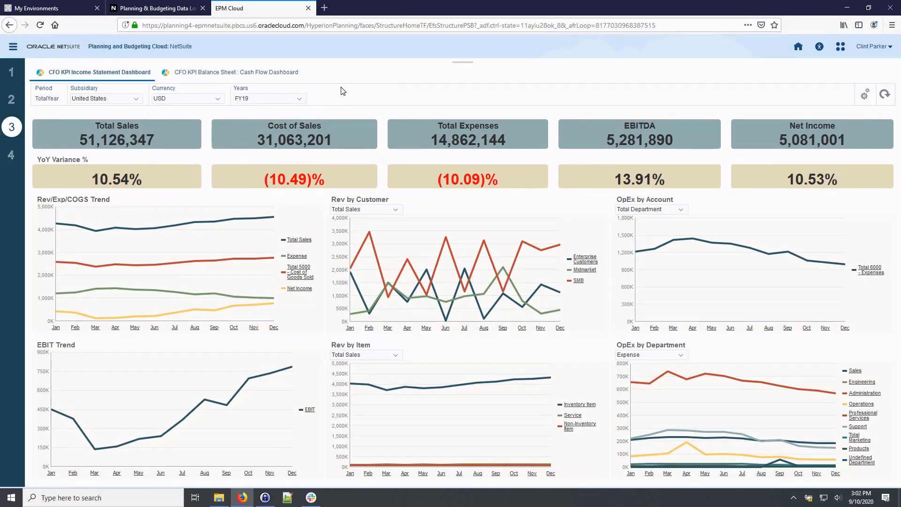
click(302, 103)
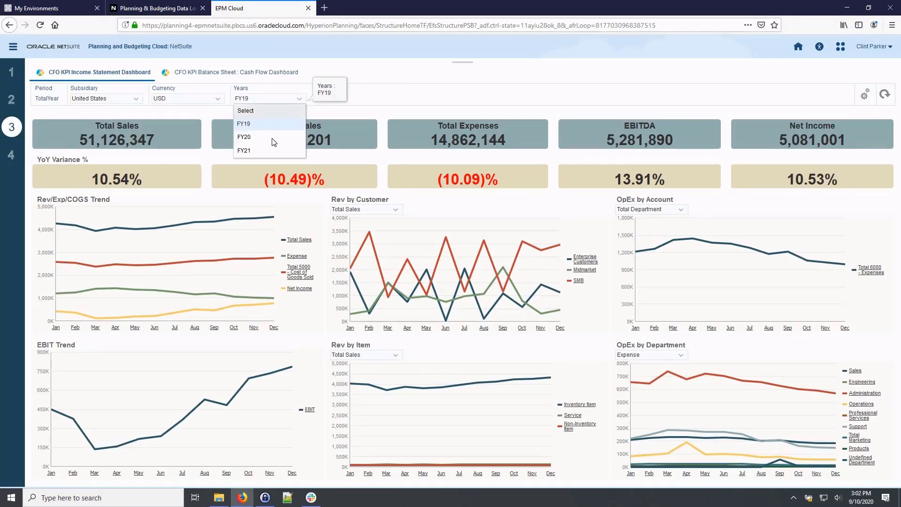
click(273, 136)
click(843, 96)
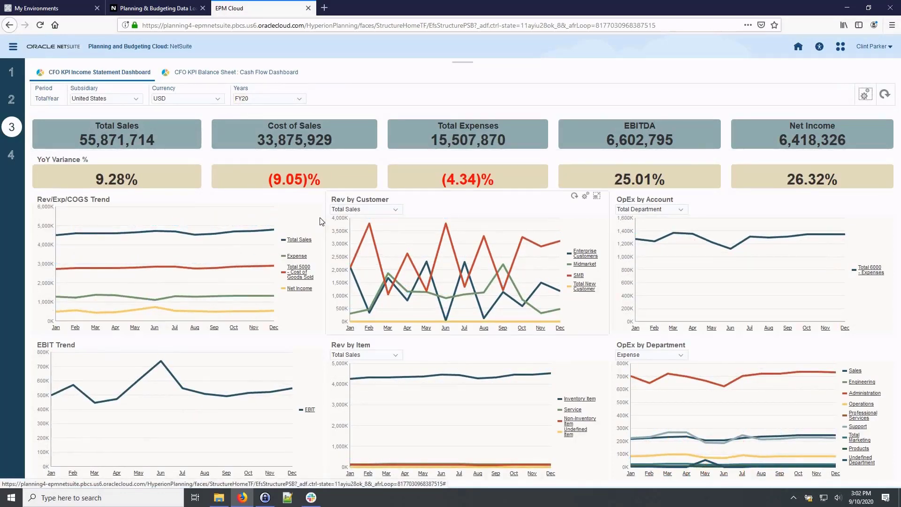
Step: Change the Rev/Exp/COGS Trend chart to a column chart
mouse_move(302, 202)
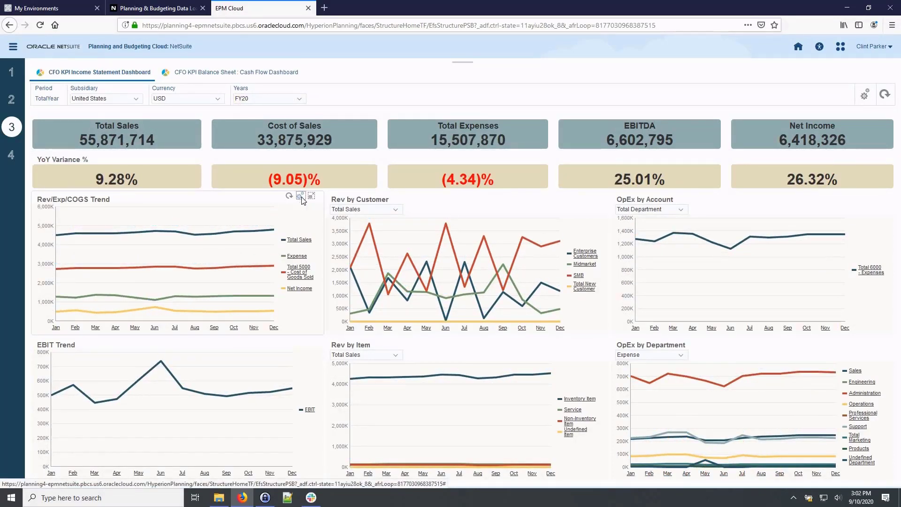
click(300, 196)
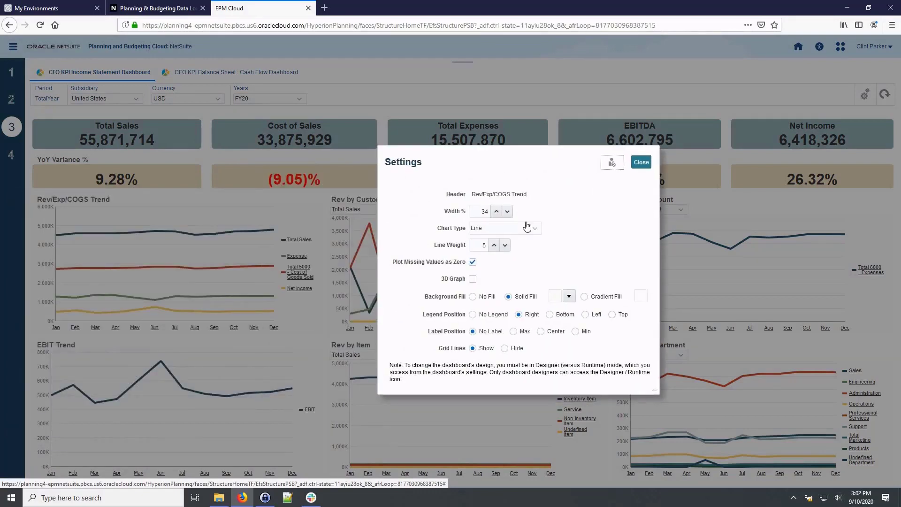
click(529, 229)
click(500, 283)
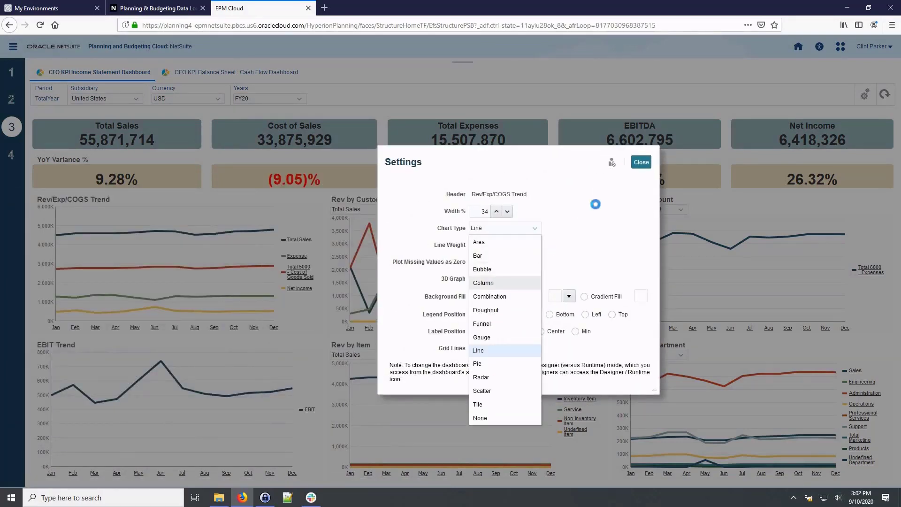
click(642, 162)
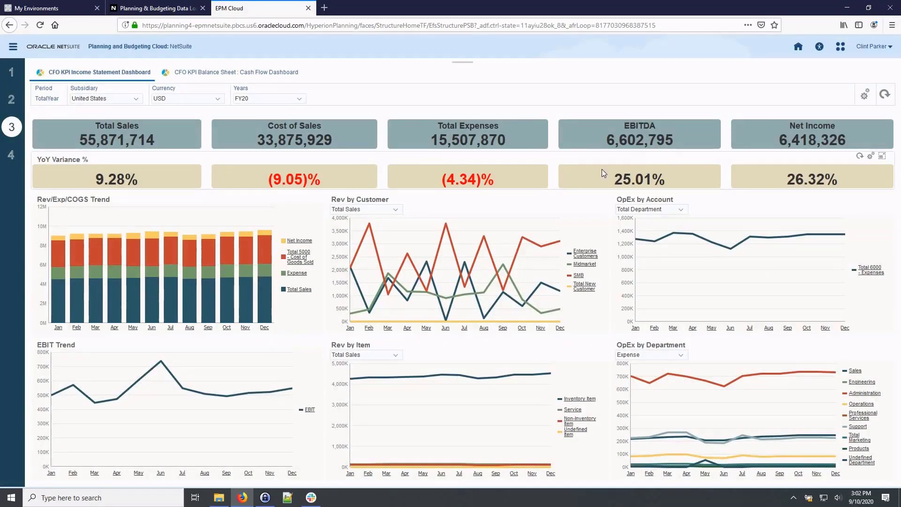
Step: On the Balance Sheet : Cash Flow Dashboard, expand Total Current Assets and maximize Asset Composition
click(278, 74)
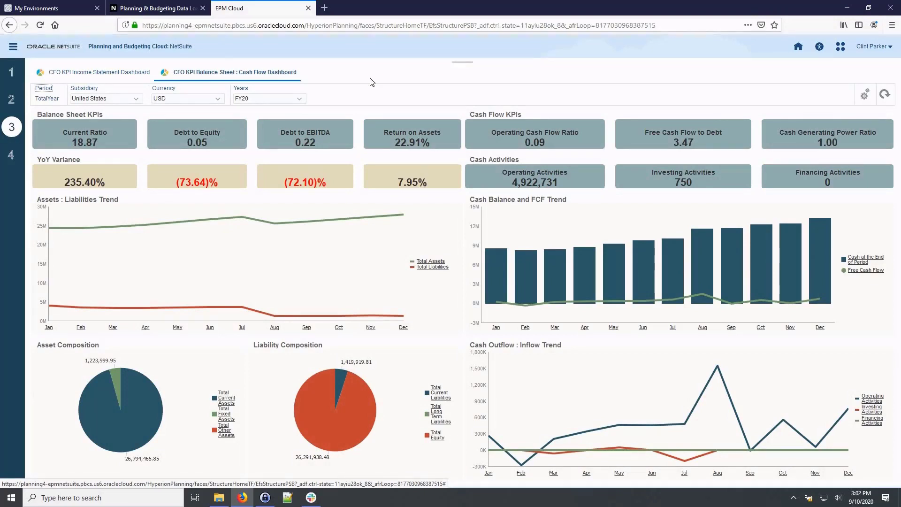
click(224, 397)
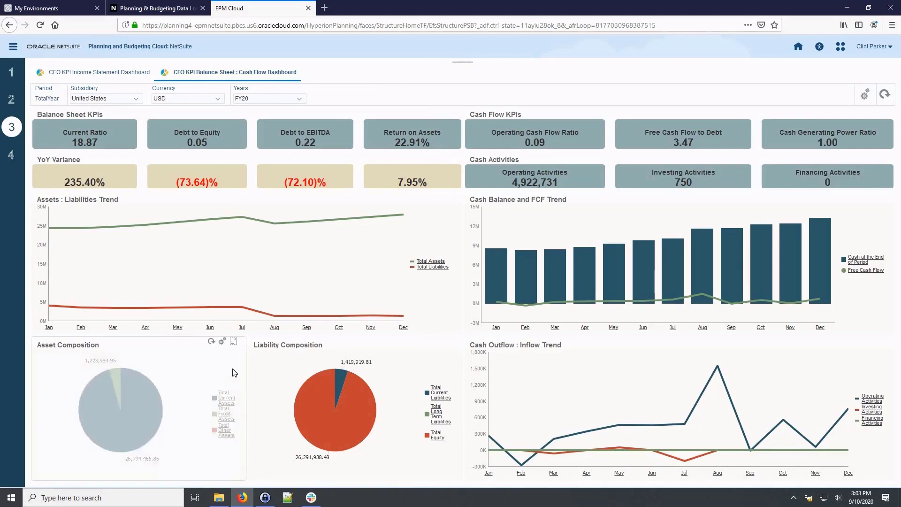
click(234, 343)
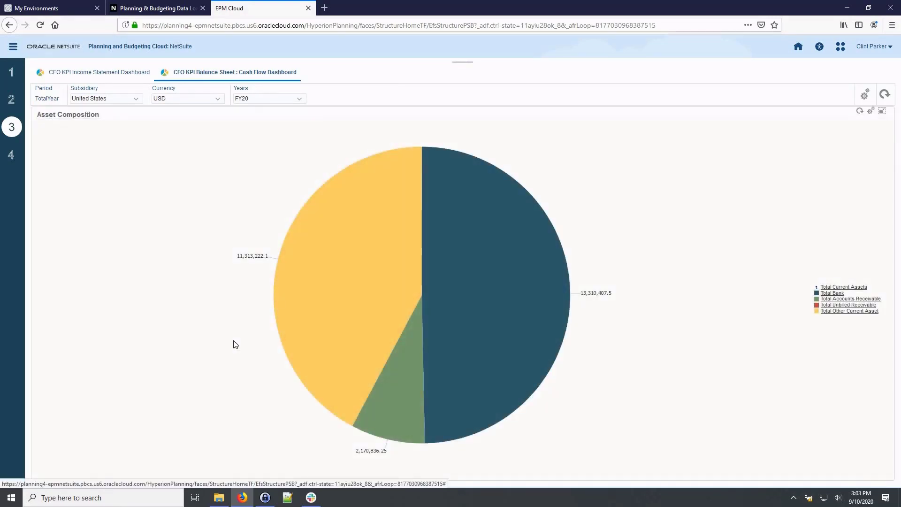
click(12, 155)
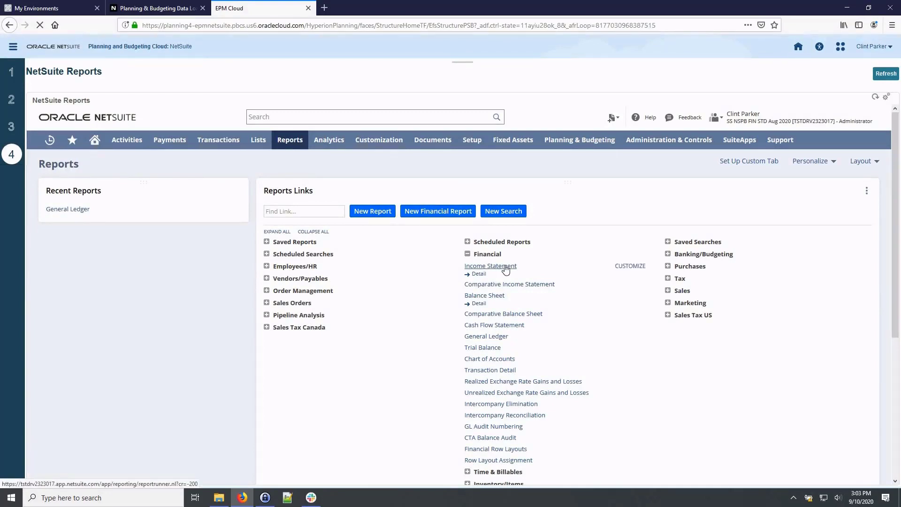
Step: Run a NetSuite financial report, then expand the planning area cards
click(491, 266)
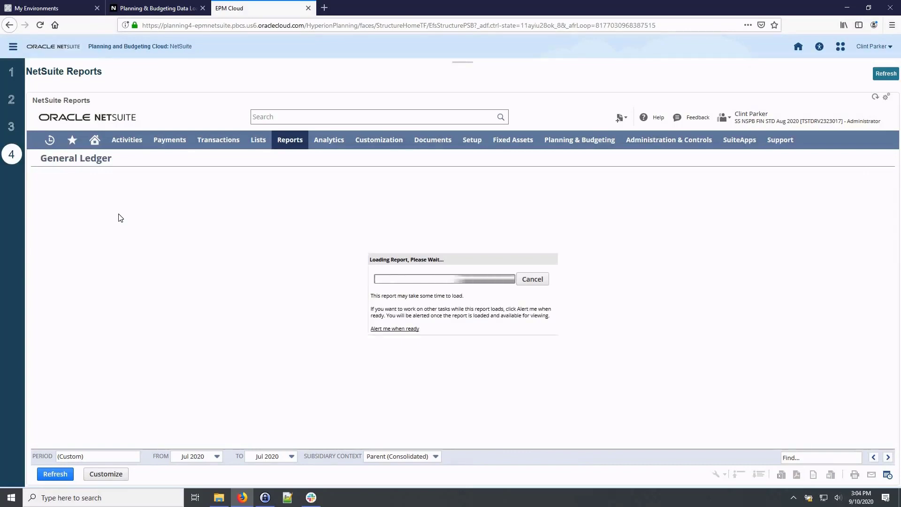
click(467, 65)
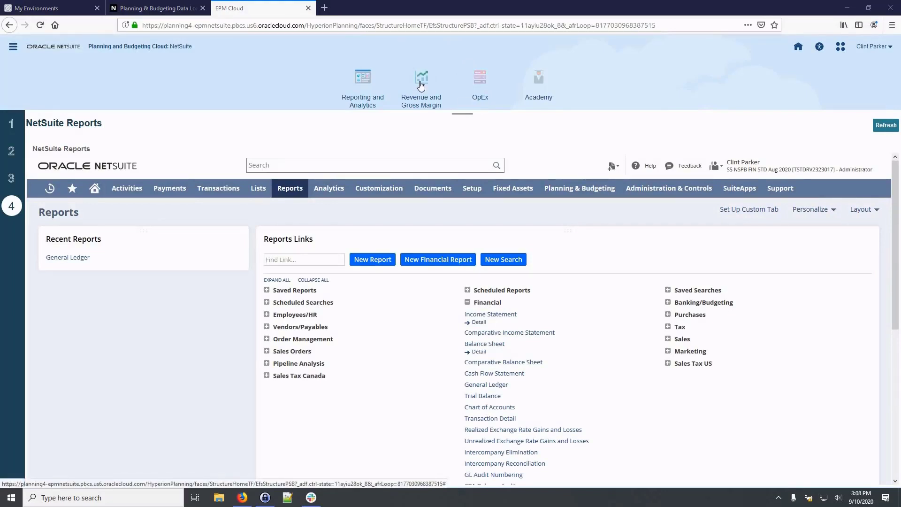
Step: In Revenue and Gross Margin, set the ASUS monitor and three more monitors to 9Mo Rolling
click(422, 86)
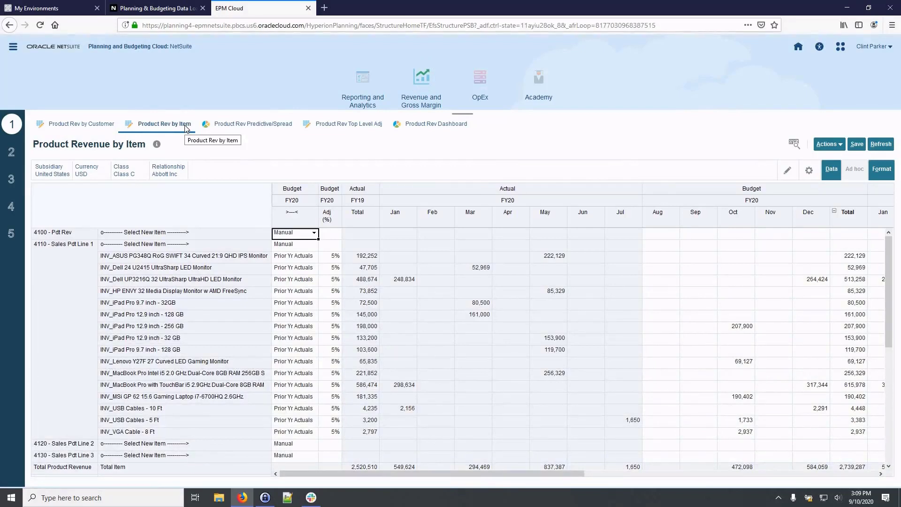
click(317, 260)
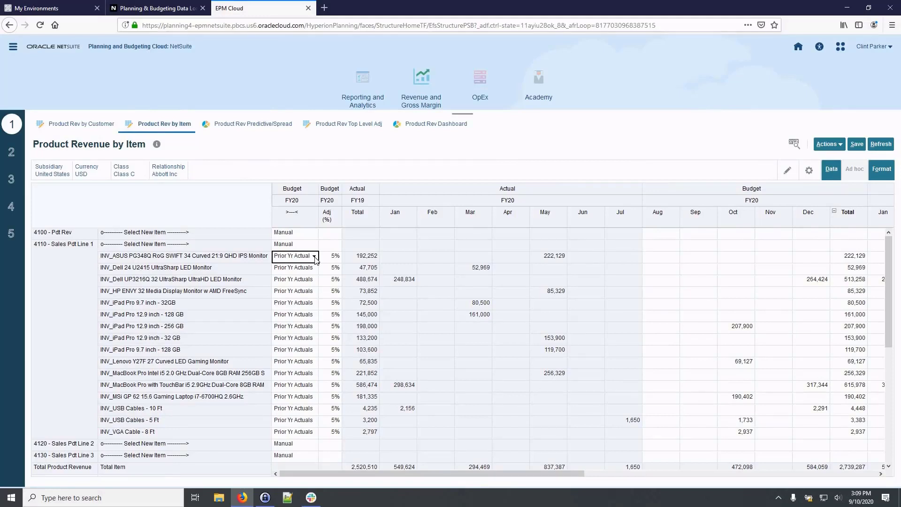
click(315, 257)
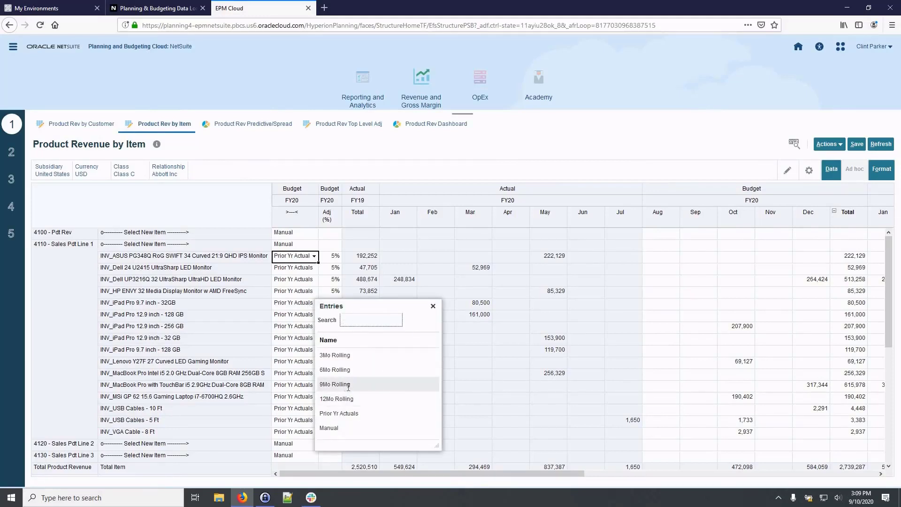
click(345, 384)
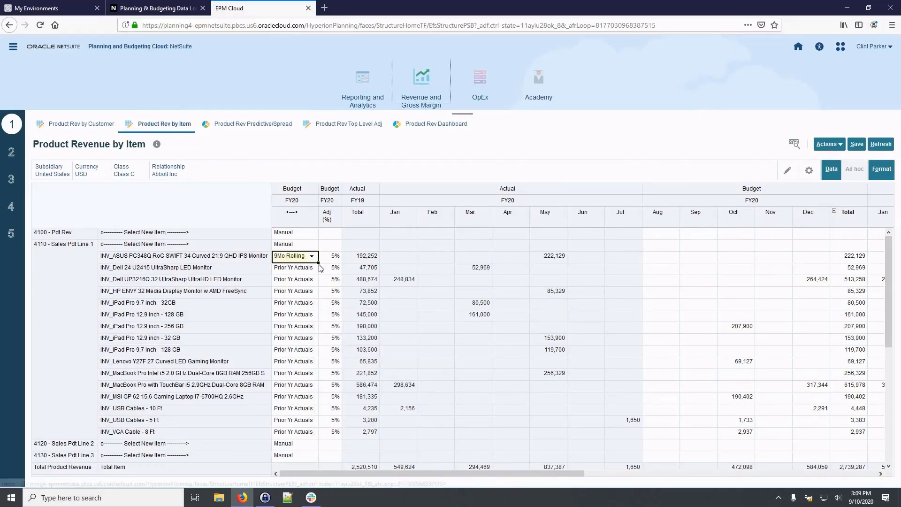
drag(319, 263, 317, 296)
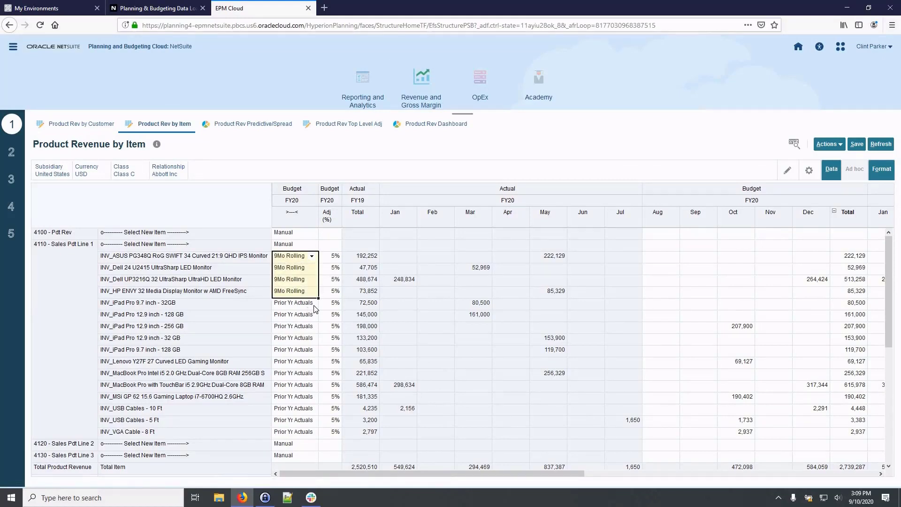
Step: Set the iPad Pro 9.7 32GB budget method to Manual
click(315, 304)
click(315, 303)
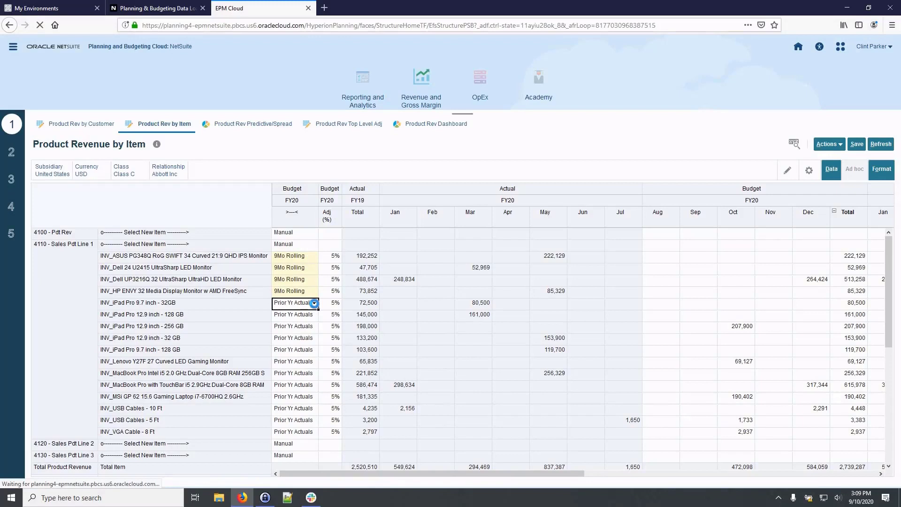
click(335, 314)
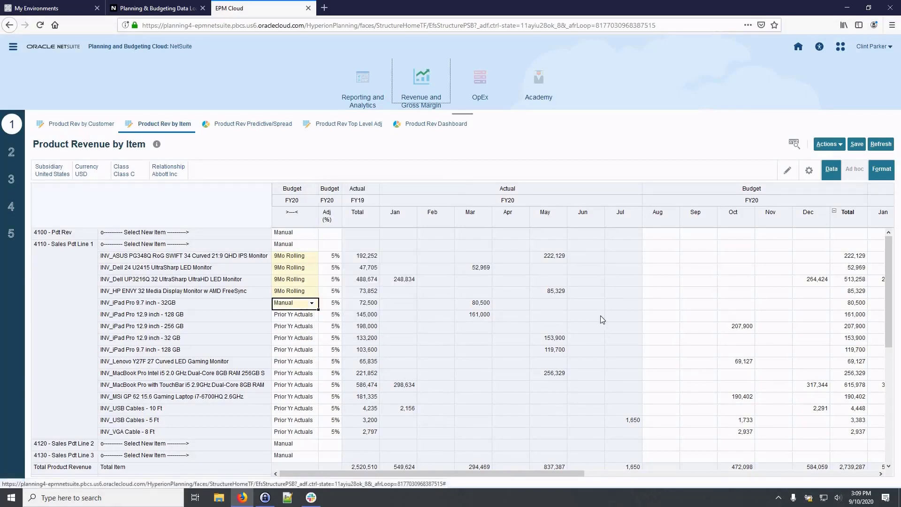
Step: Enter the iPad's Aug–Dec budget with a 50,000 total and save the form
click(656, 305)
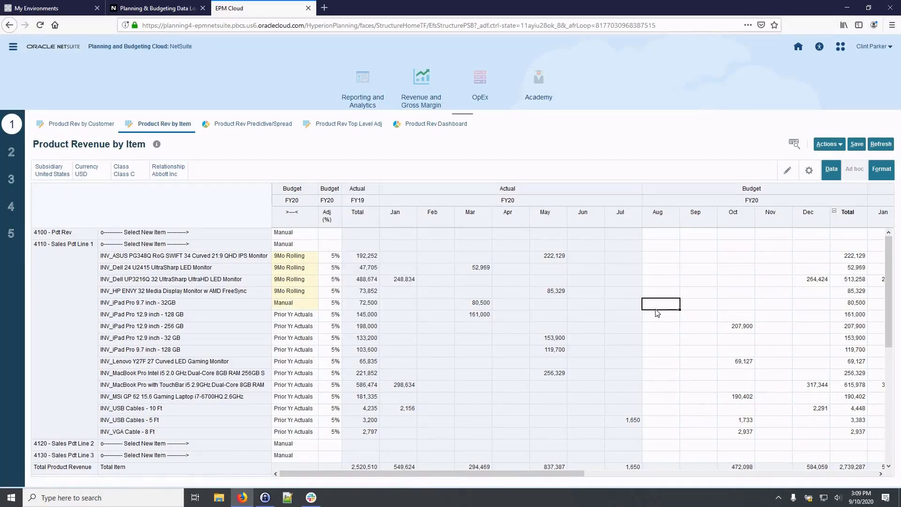
text(5)
key(Tab)
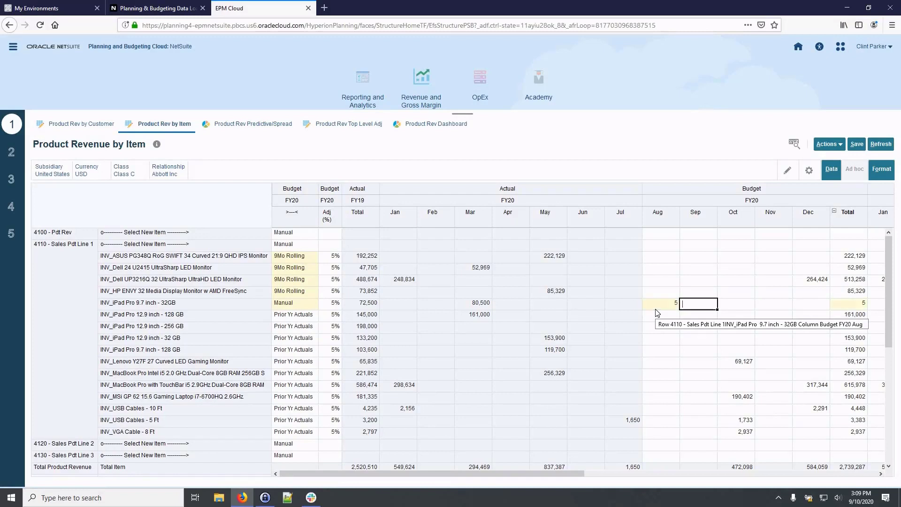
key(Tab)
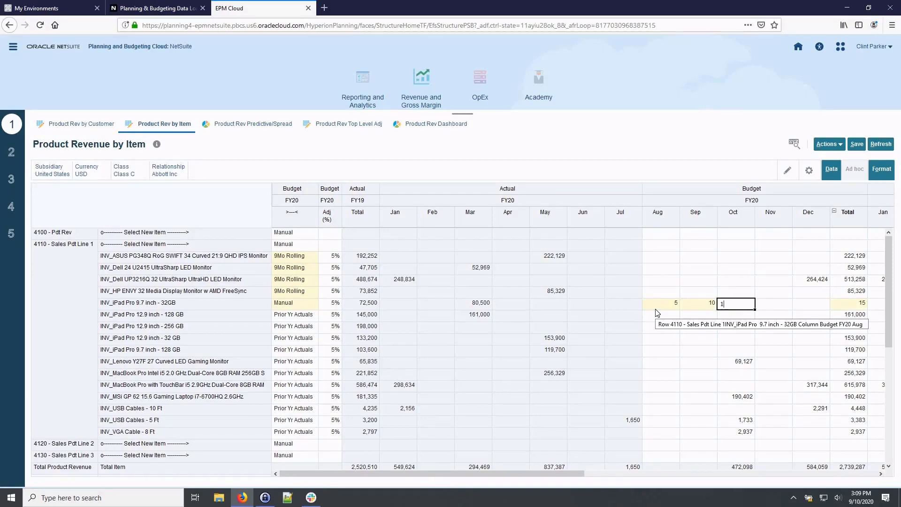
text(5)
key(Tab)
text(20)
key(Tab)
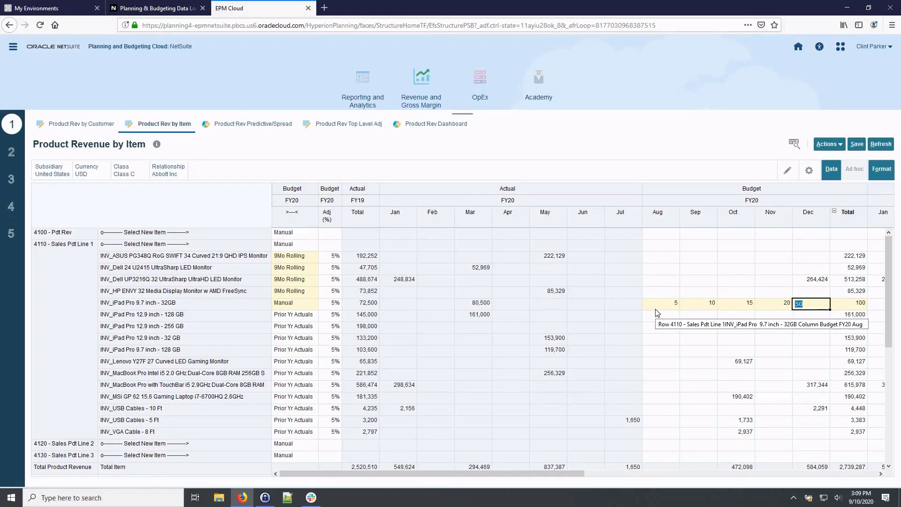
key(Tab)
text(50)
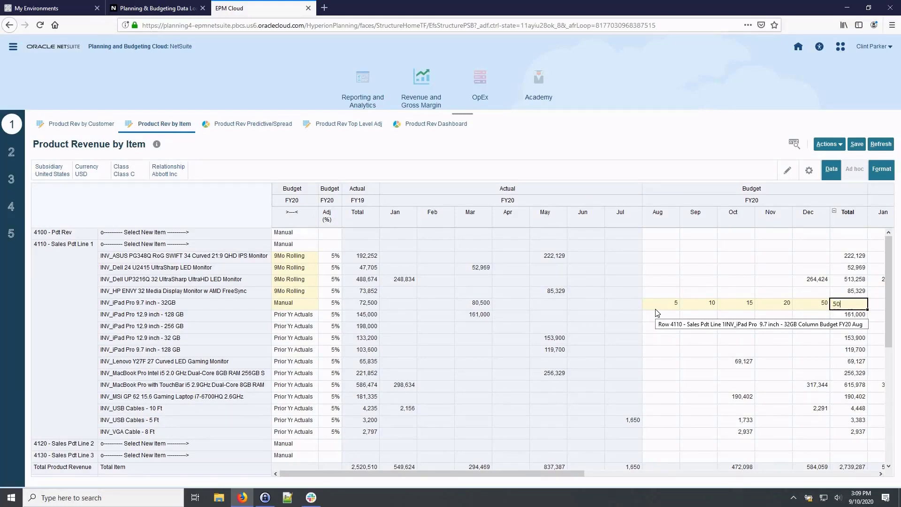
key(Return)
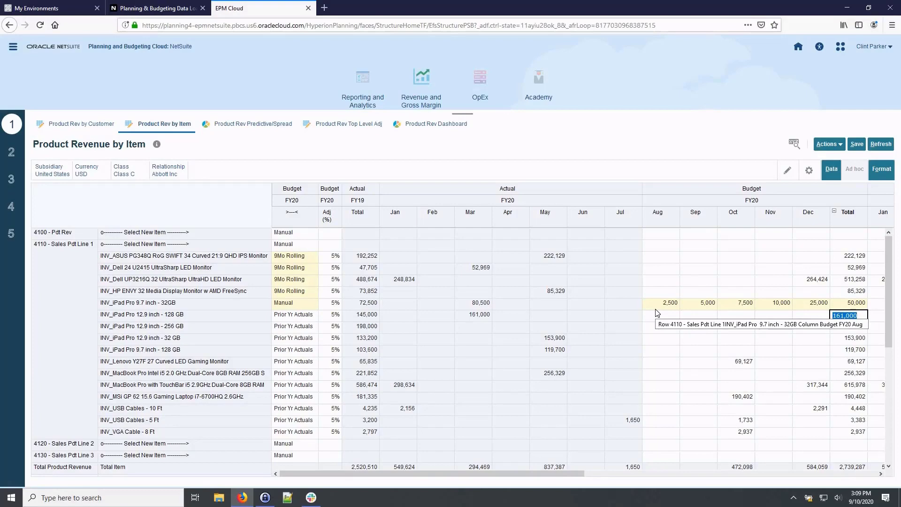
click(857, 144)
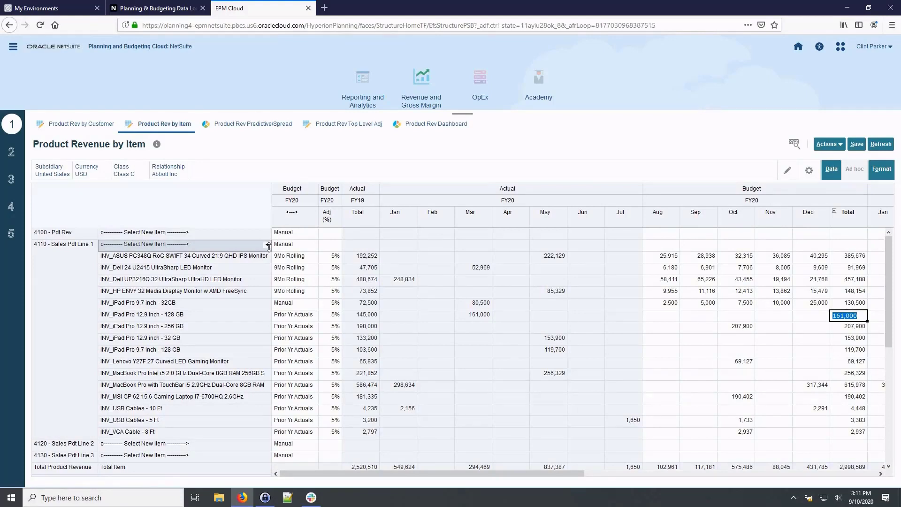
Step: Add New Inventory Item 1 under Sales Pdt Line 1
click(269, 245)
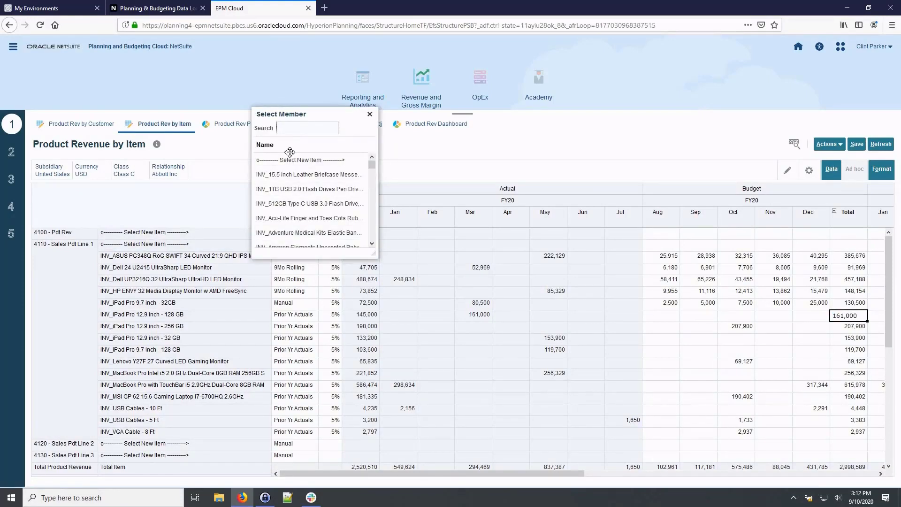
text(New)
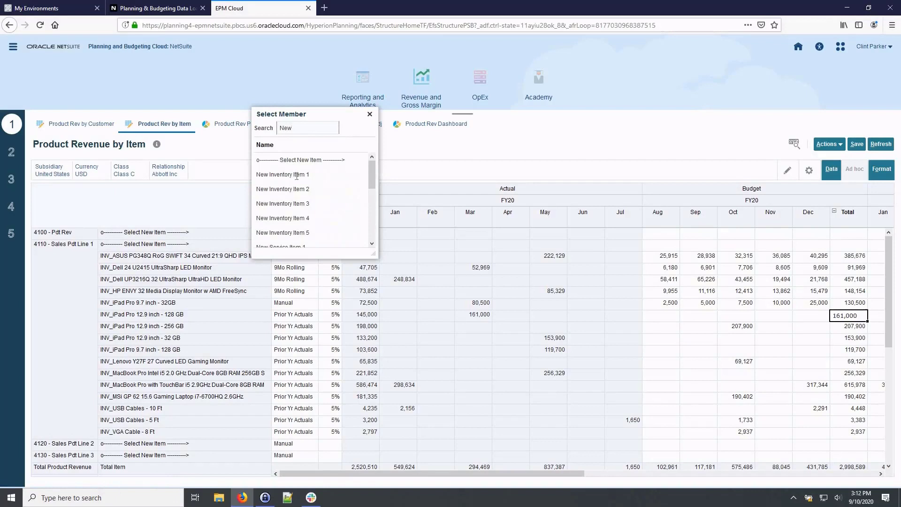
click(296, 177)
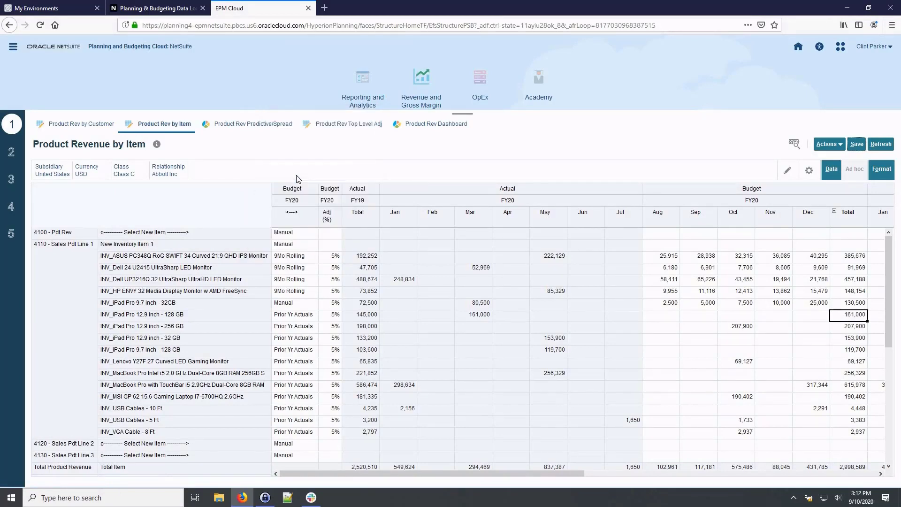
Step: Give New Inventory Item 1 a 20,000 total, spread 4,000 per month Aug–Dec
click(846, 247)
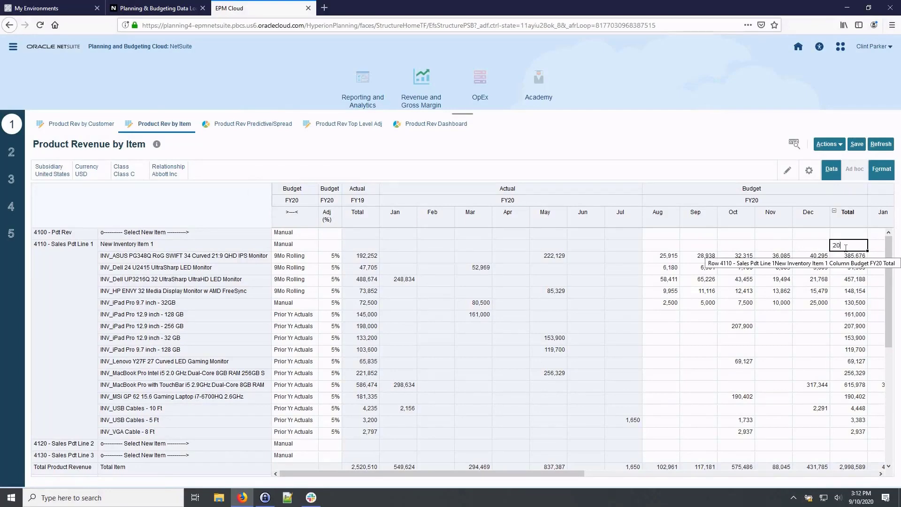
key(Return)
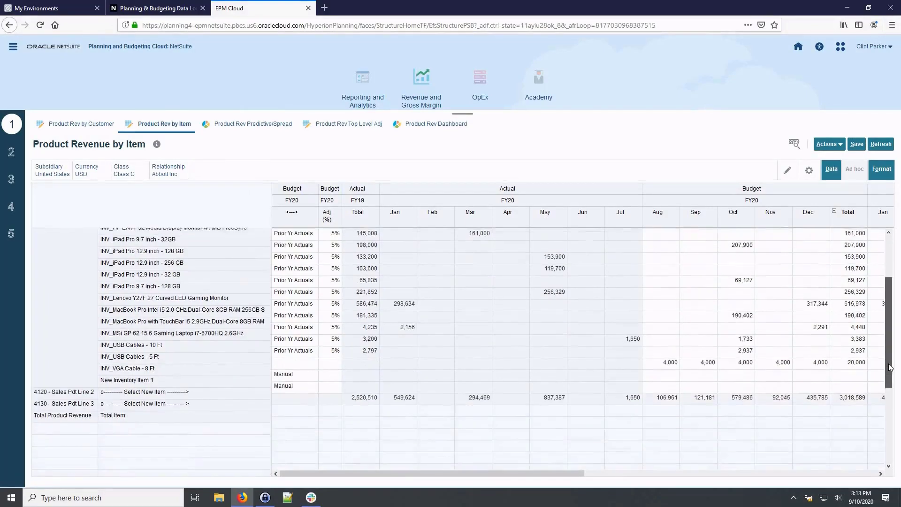
scroll(853, 351, down, 1)
right_click(853, 351)
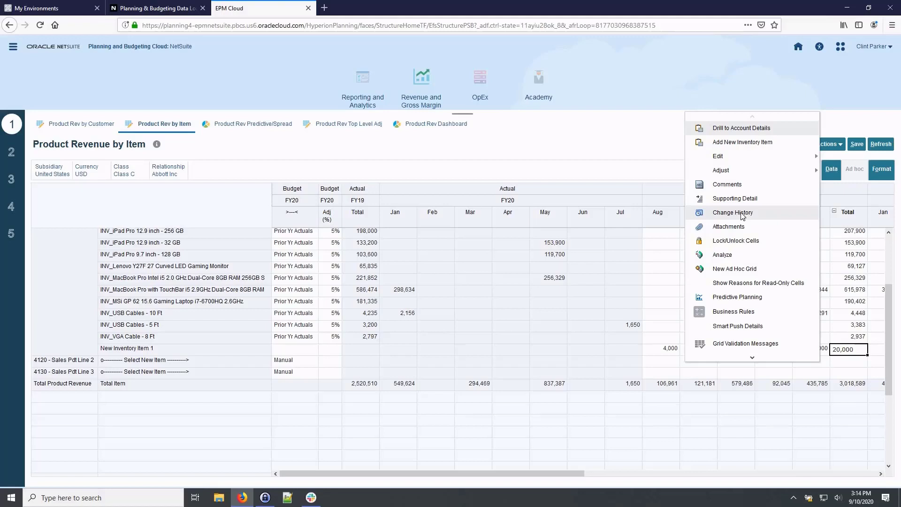
Step: Post the comment 'Per prod mgt, new sku launch in Aug' on the item's total
click(737, 184)
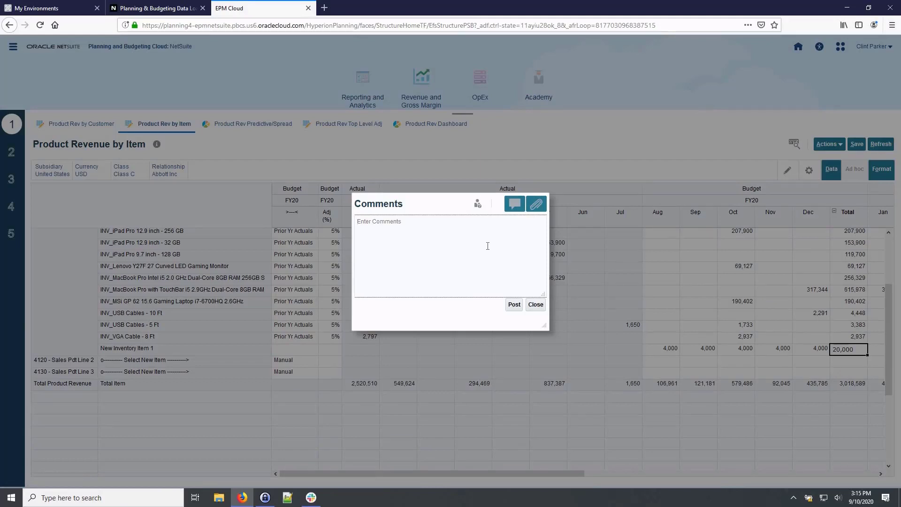
text(Per produmgt, new sku launch in Aug)
click(514, 305)
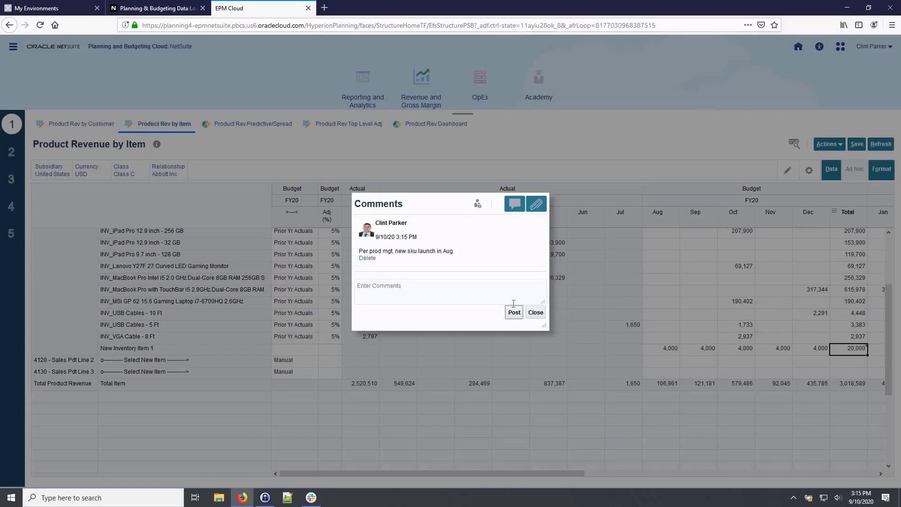
click(536, 313)
click(850, 337)
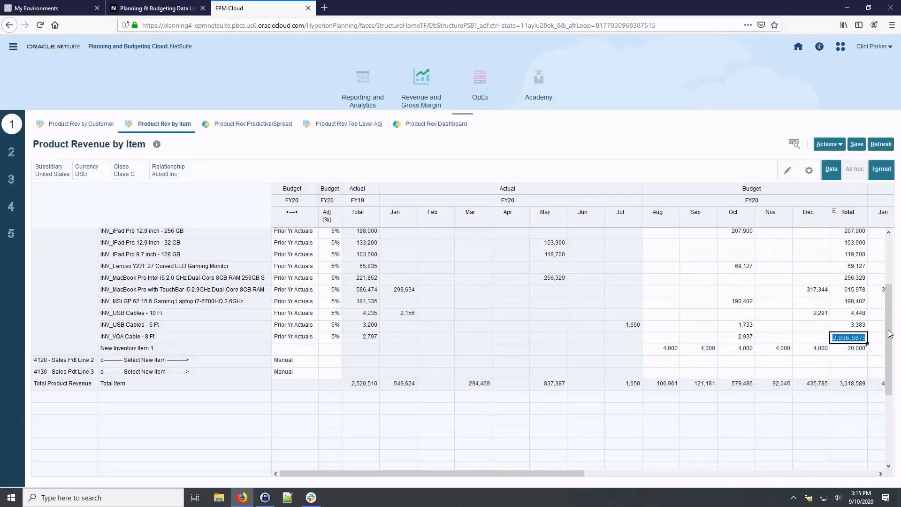
scroll(889, 273, up, 3)
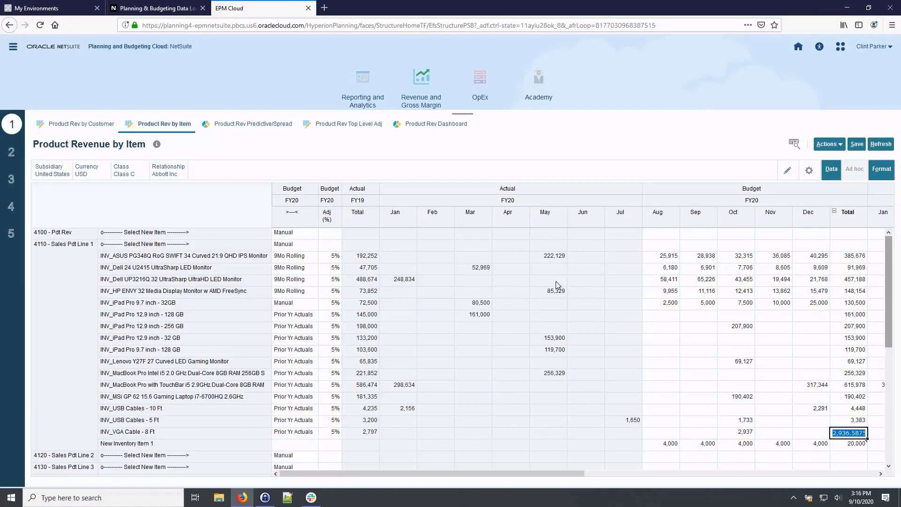
Step: Drill into the ASUS monitor's revenue by customer, then load the Product Rev Predictive/Spread form
click(228, 256)
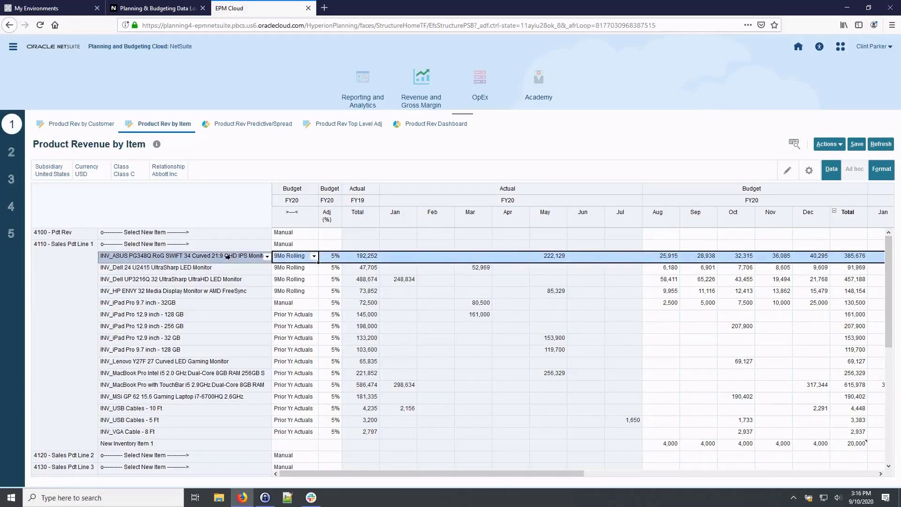
right_click(231, 261)
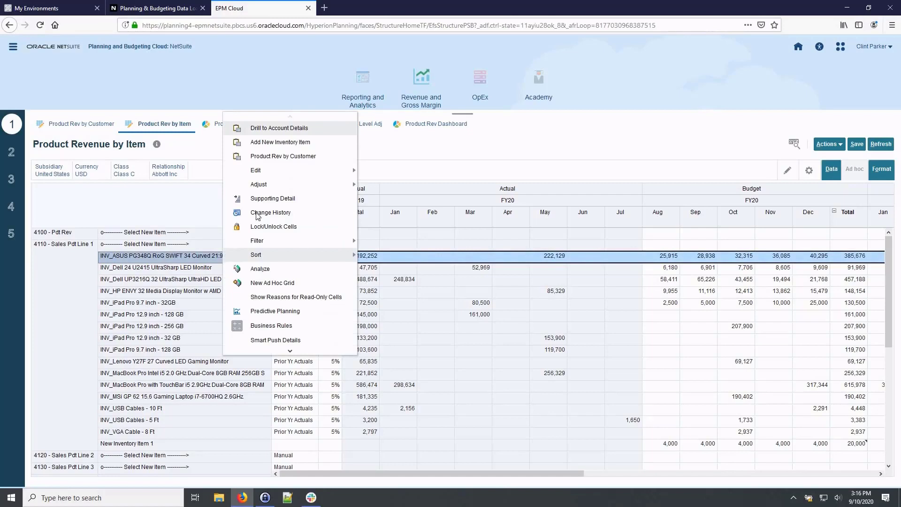
click(291, 159)
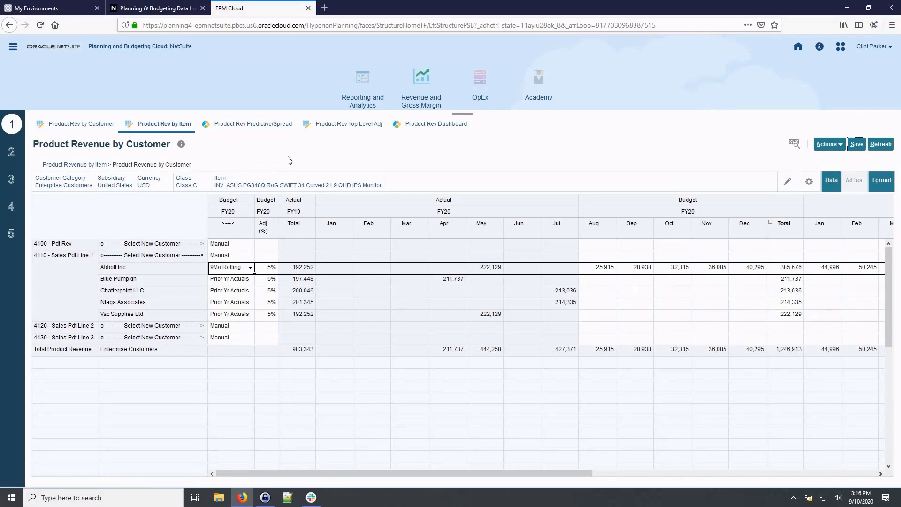
click(89, 261)
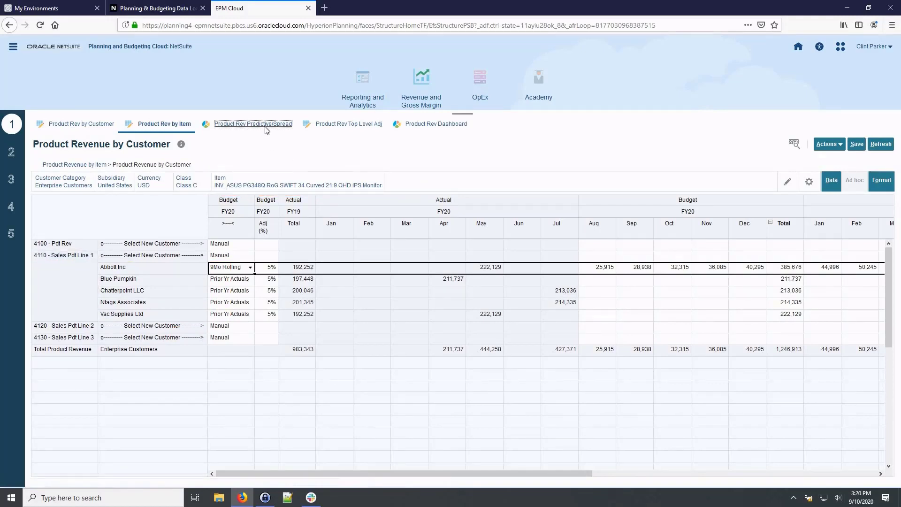
click(265, 125)
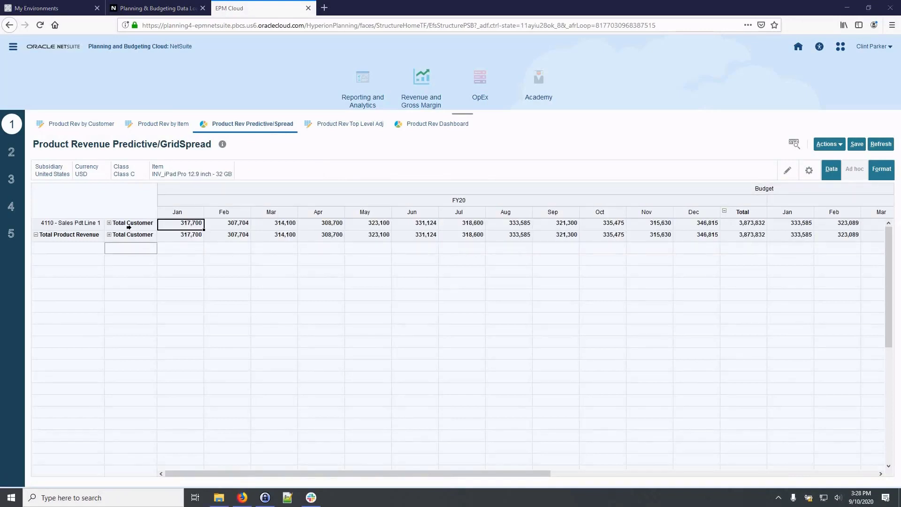
Step: Run Predictive Planning on the Sales Pdt Line 1 Total Customer row
click(129, 225)
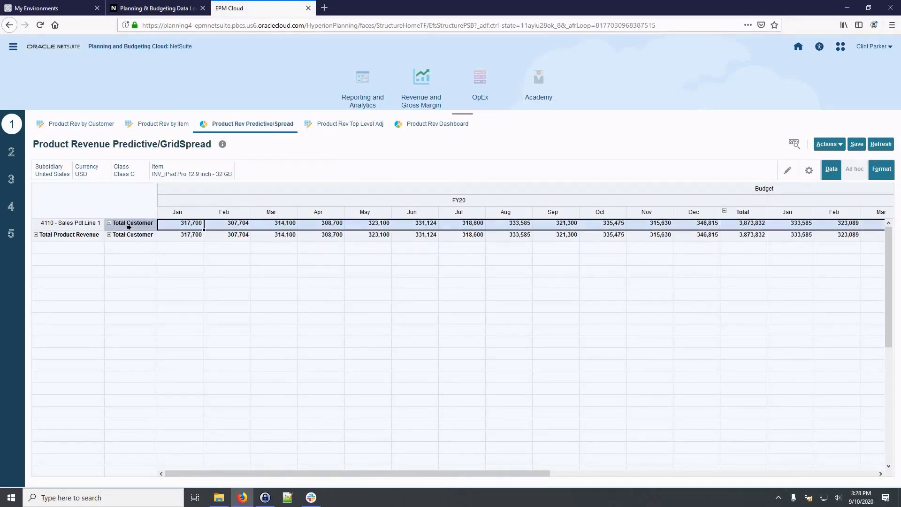
click(829, 144)
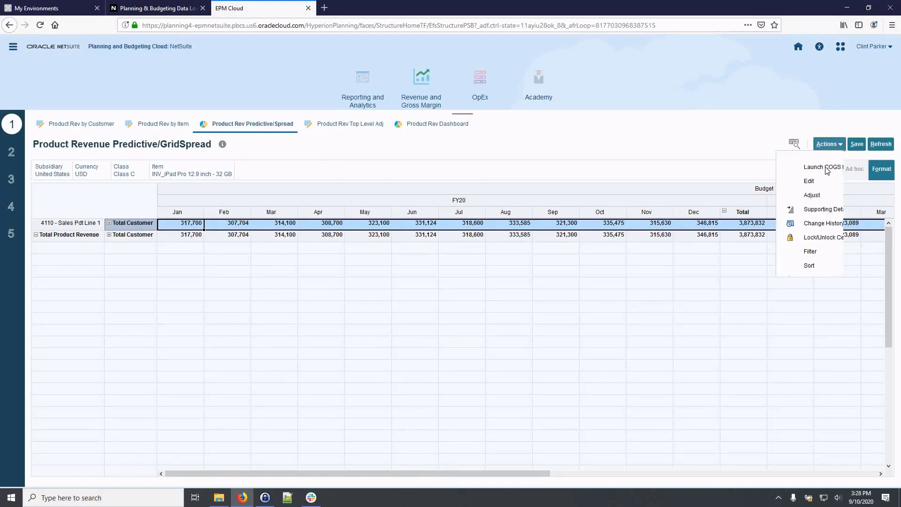
click(746, 322)
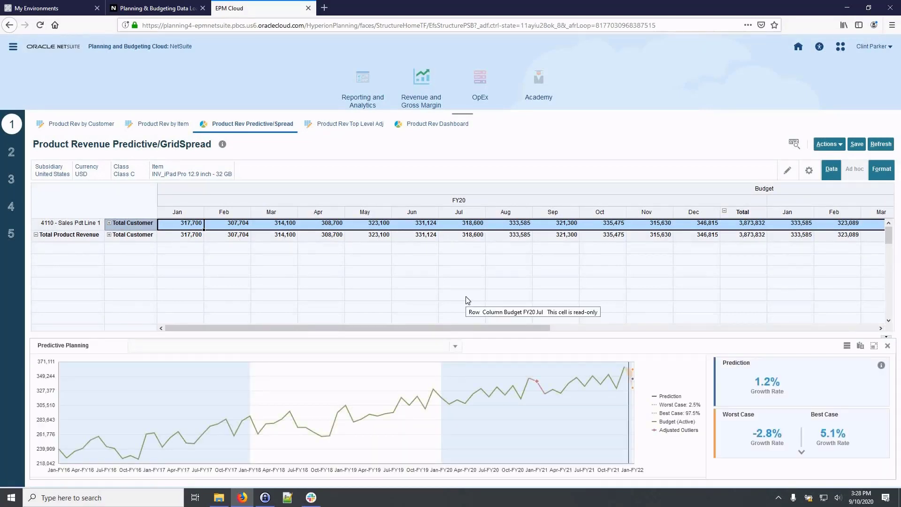
Step: Rerun the prediction with past data ending in Jun FY20
click(847, 347)
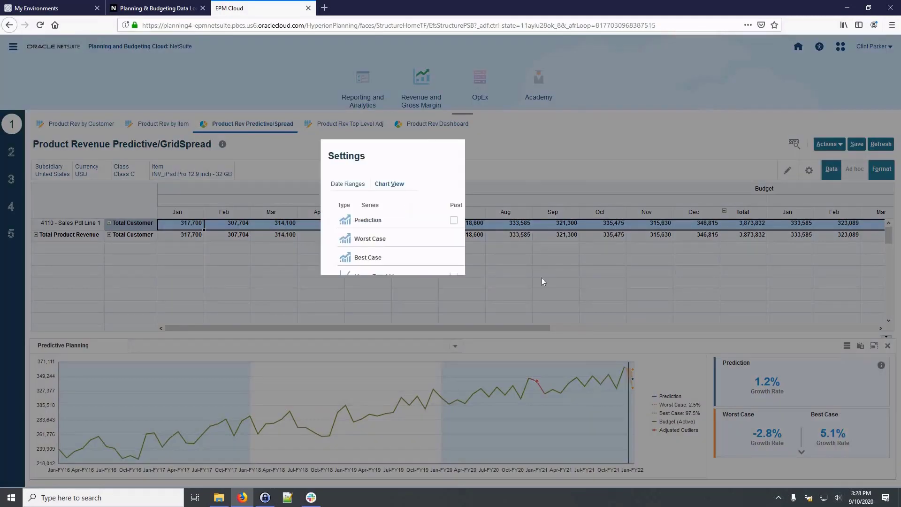
click(359, 183)
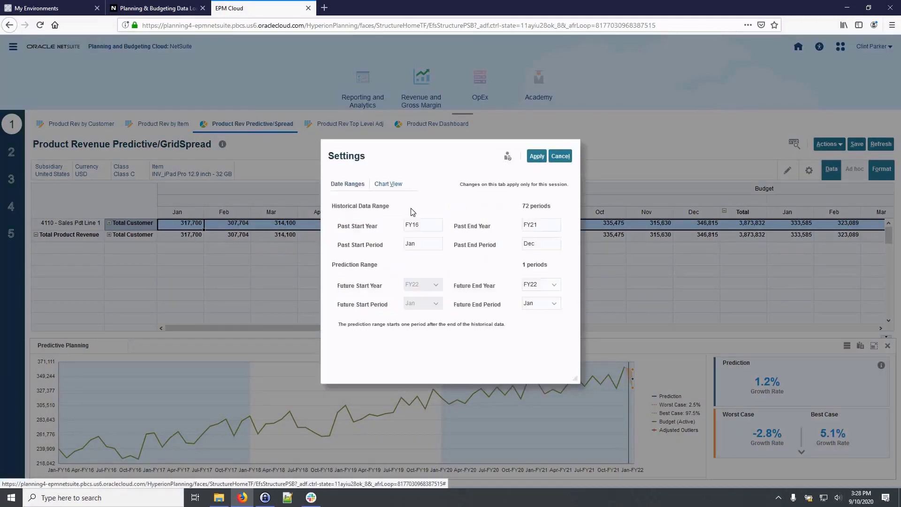
click(544, 227)
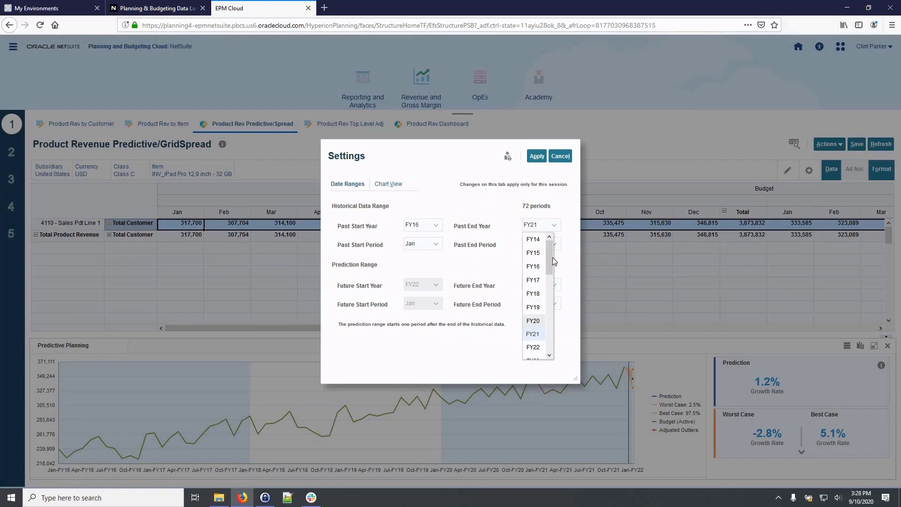
click(536, 321)
click(554, 243)
click(541, 326)
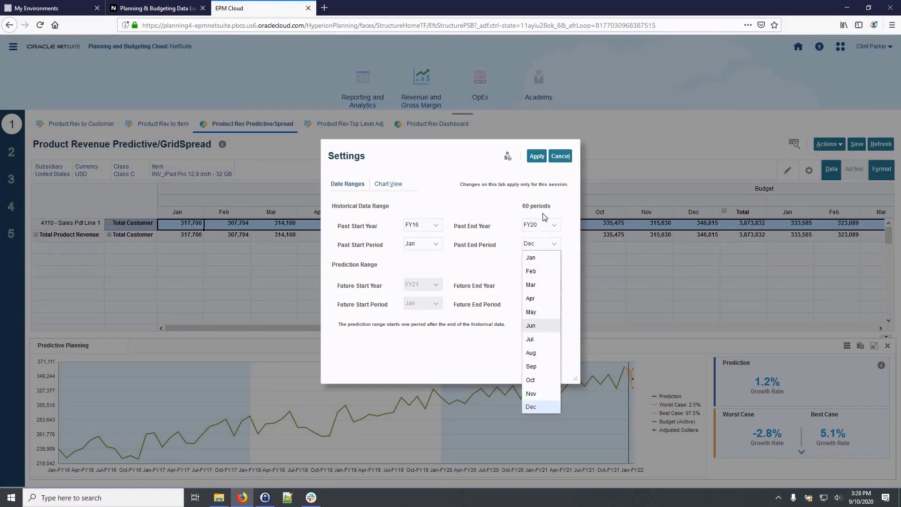
click(536, 157)
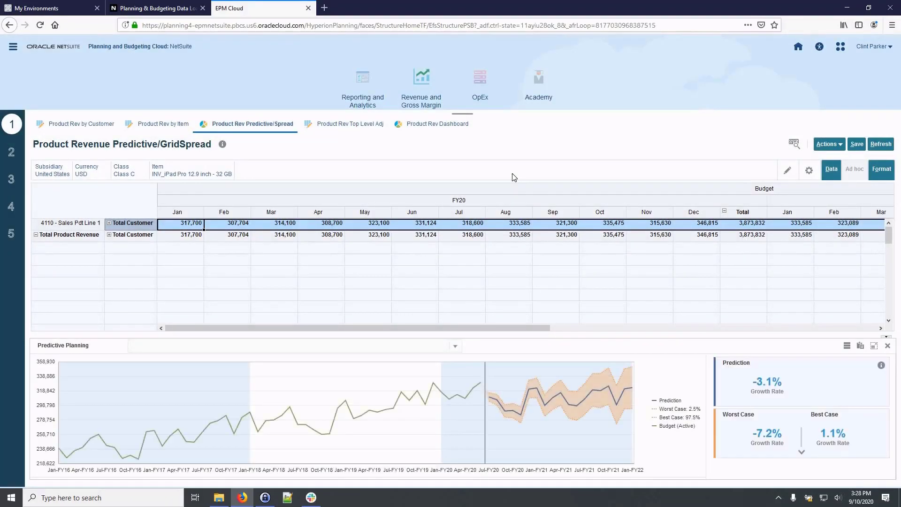
Step: Drill Total Customer down through SMB and chart Altima Technology's forecast
click(111, 224)
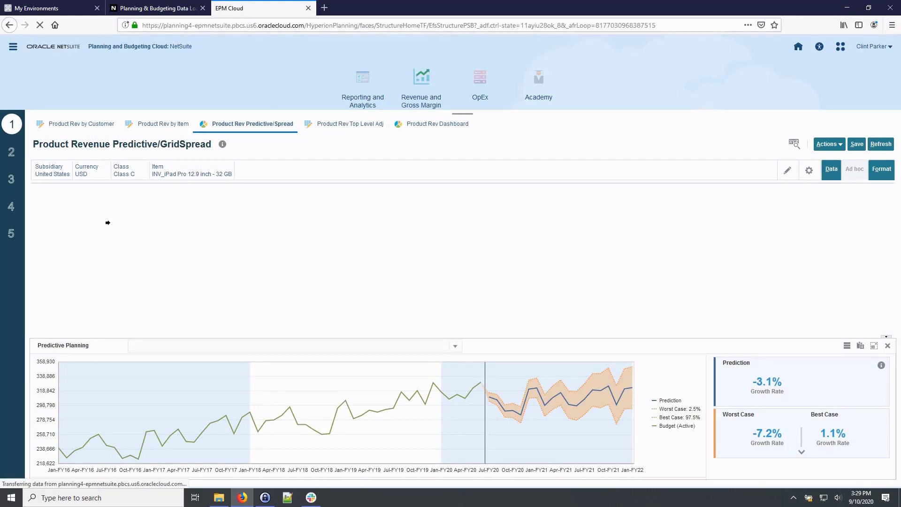
click(129, 246)
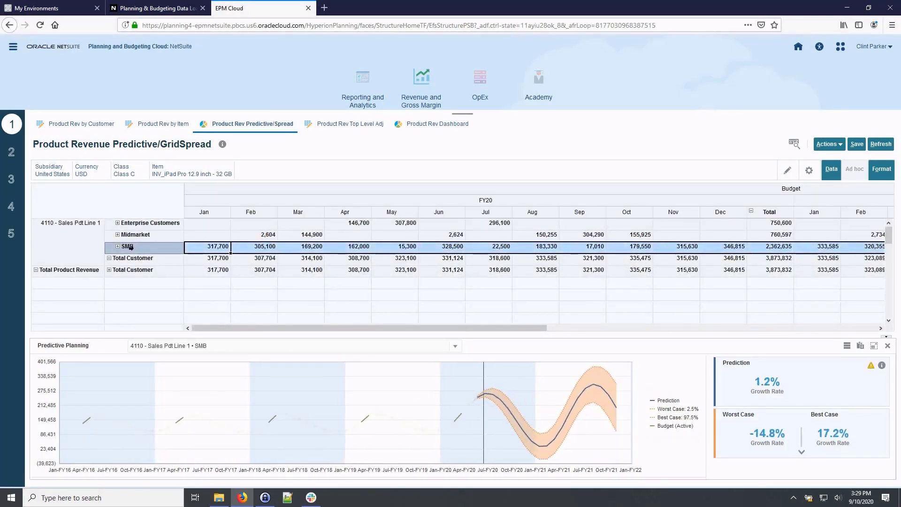
click(118, 247)
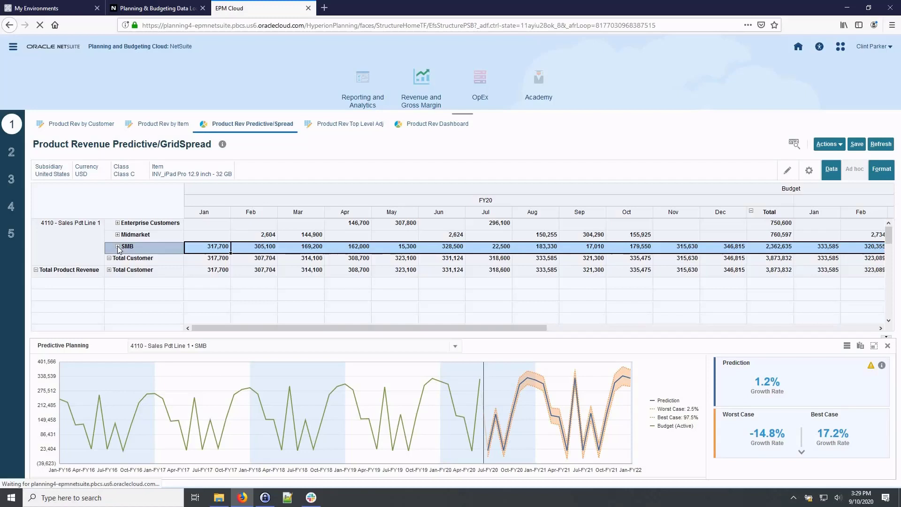
click(136, 247)
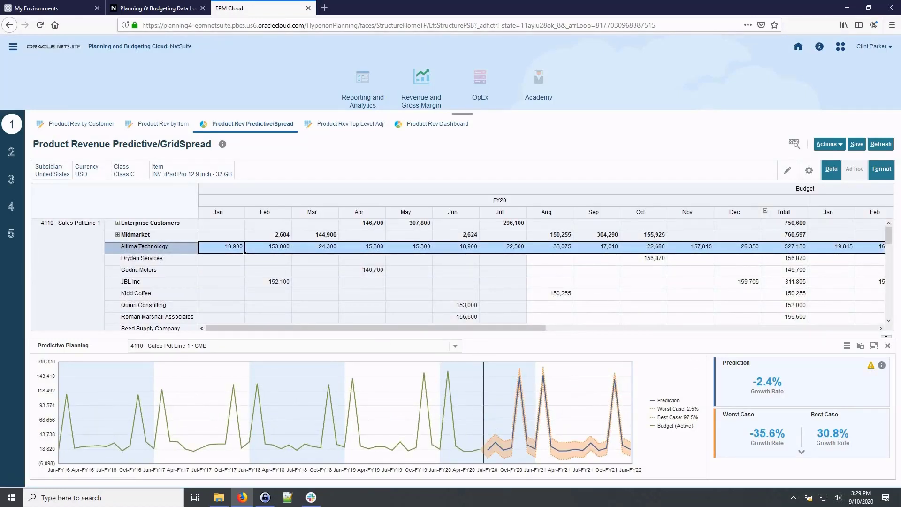
mouse_move(479, 354)
mouse_down()
mouse_move(481, 436)
mouse_move(587, 467)
mouse_move(646, 468)
mouse_up()
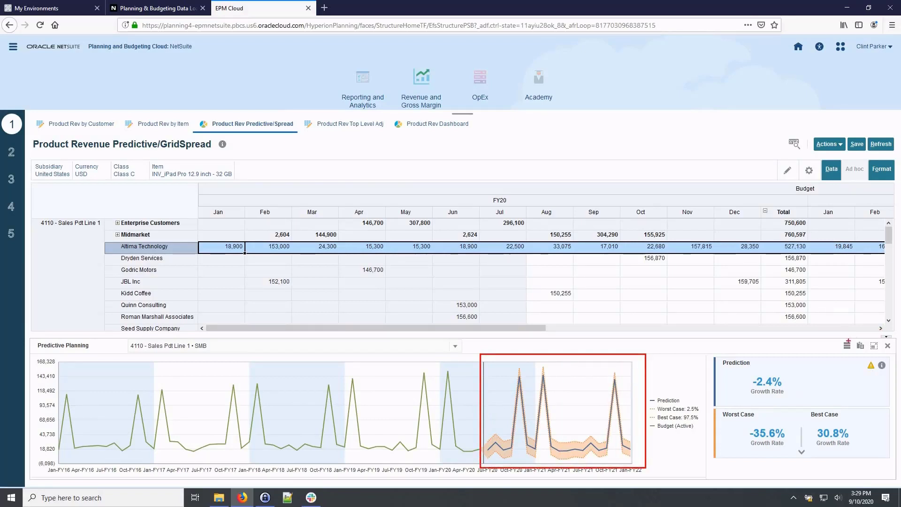
drag(854, 339, 869, 354)
key(Escape)
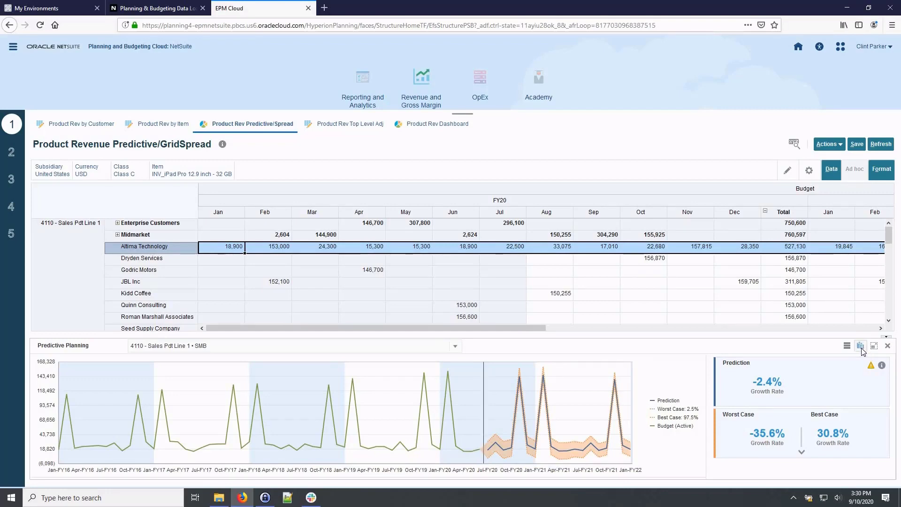
Step: Paste the predicted values into Altima Technology's Aug–Dec budget
click(861, 347)
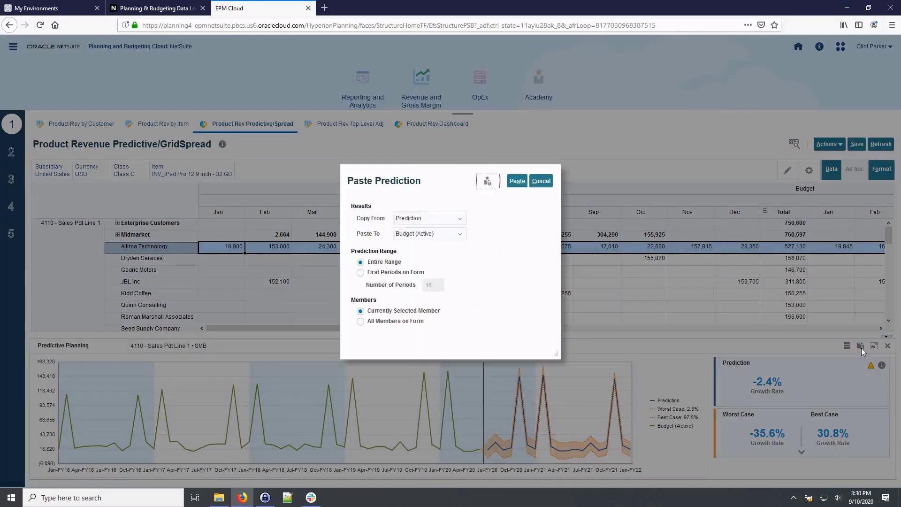
click(518, 181)
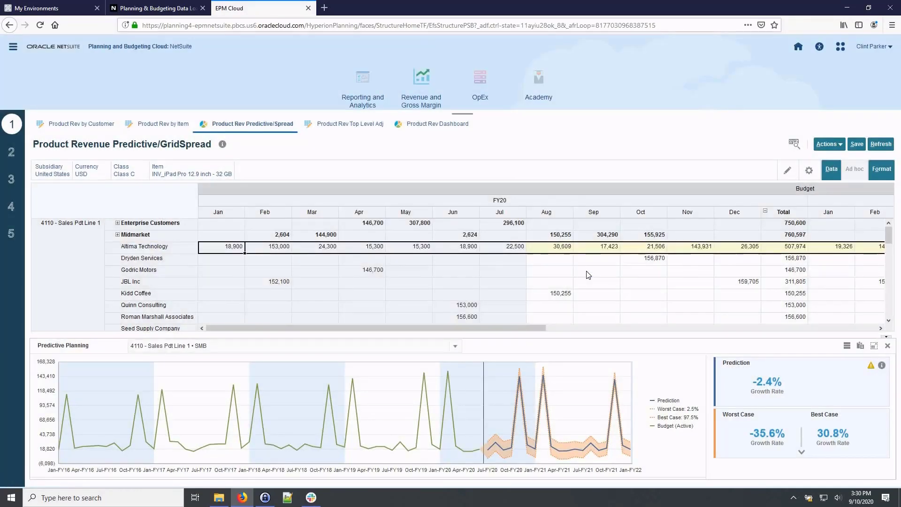
click(367, 126)
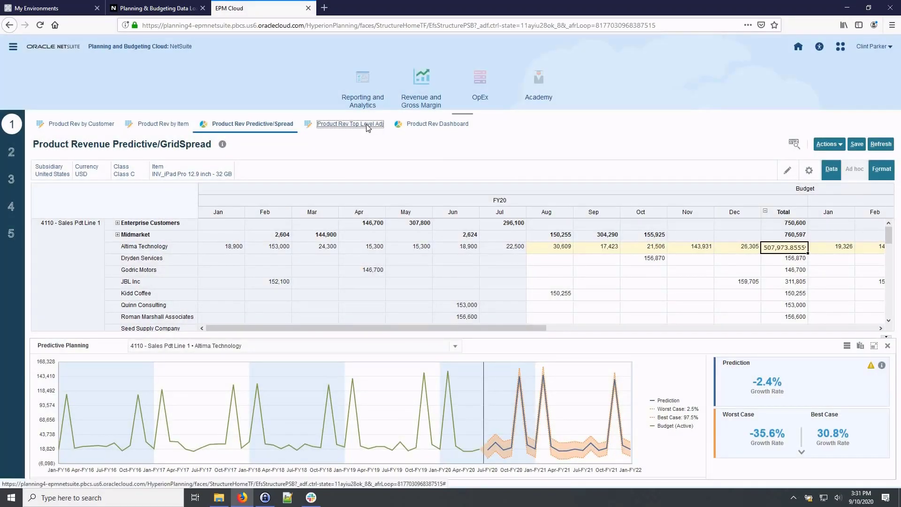
Step: Raise the FY21 Inventory Item total by 20% using a proportional grid spread
double_click(89, 224)
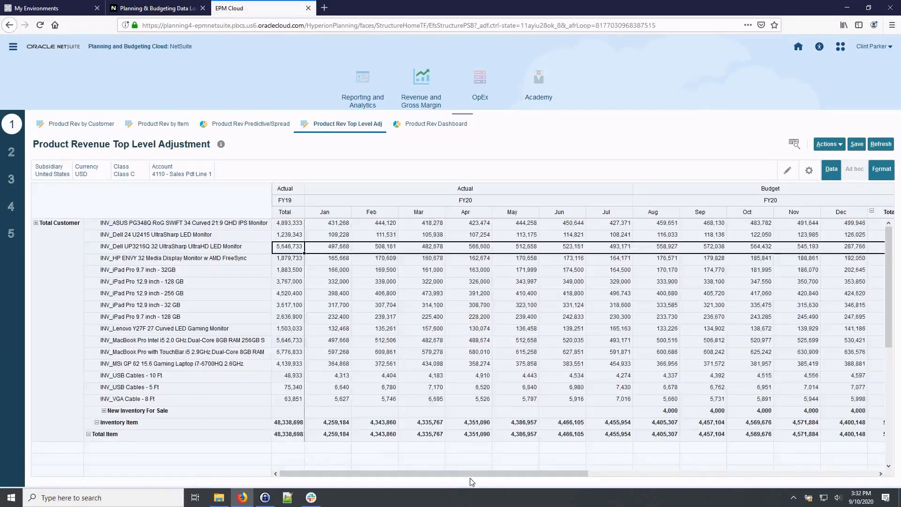
drag(469, 473, 756, 473)
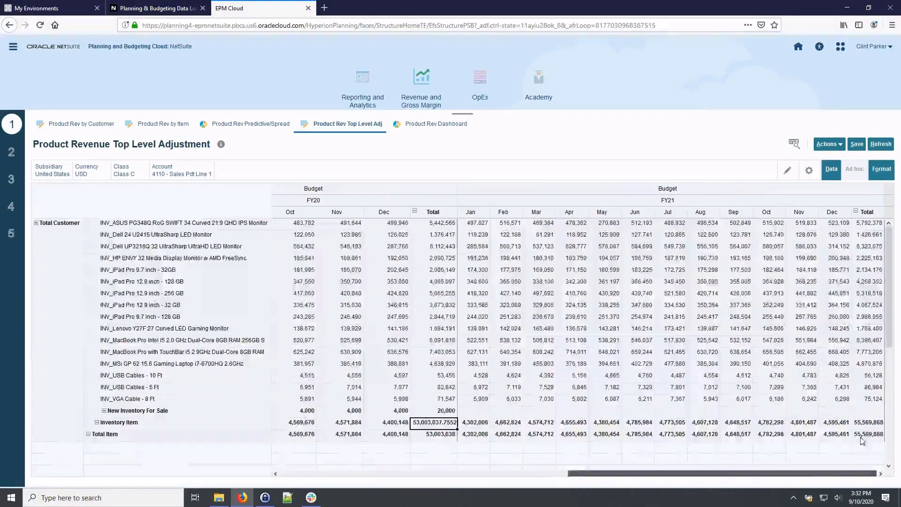
click(864, 425)
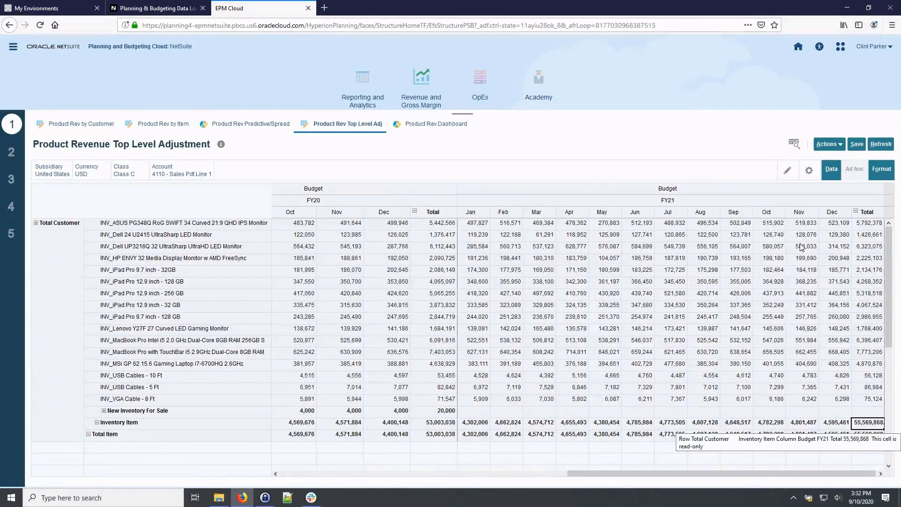
click(840, 145)
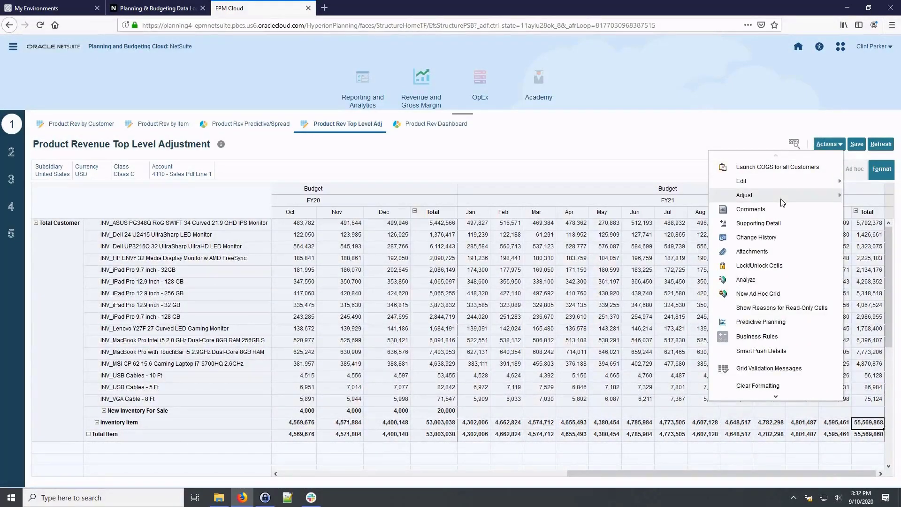
mouse_move(811, 201)
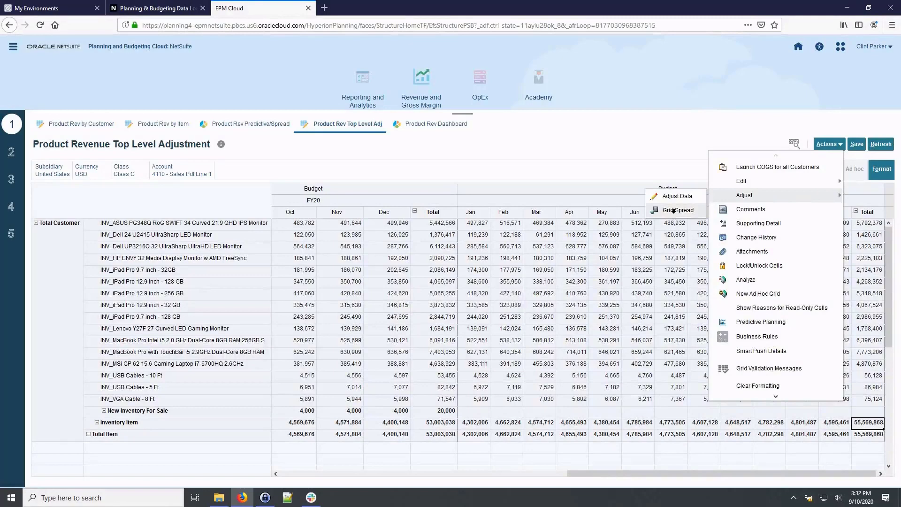
click(678, 216)
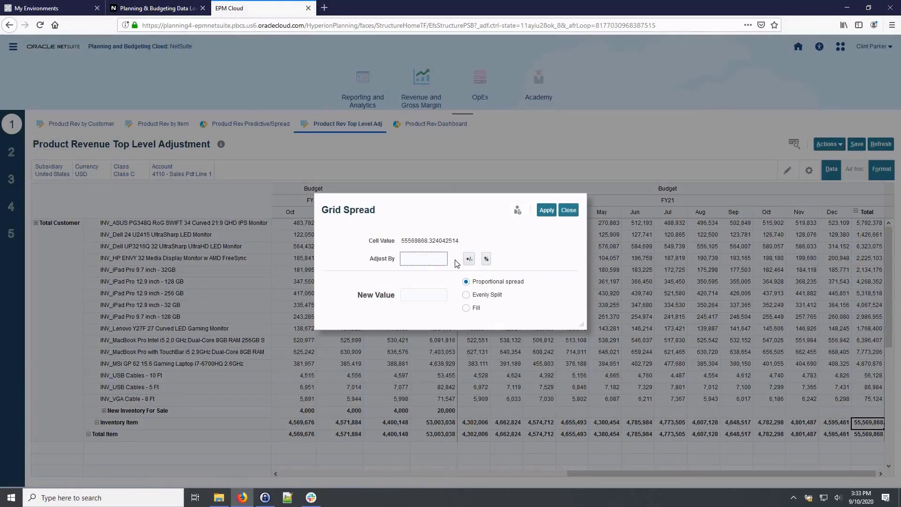
text(20)
click(486, 260)
click(546, 212)
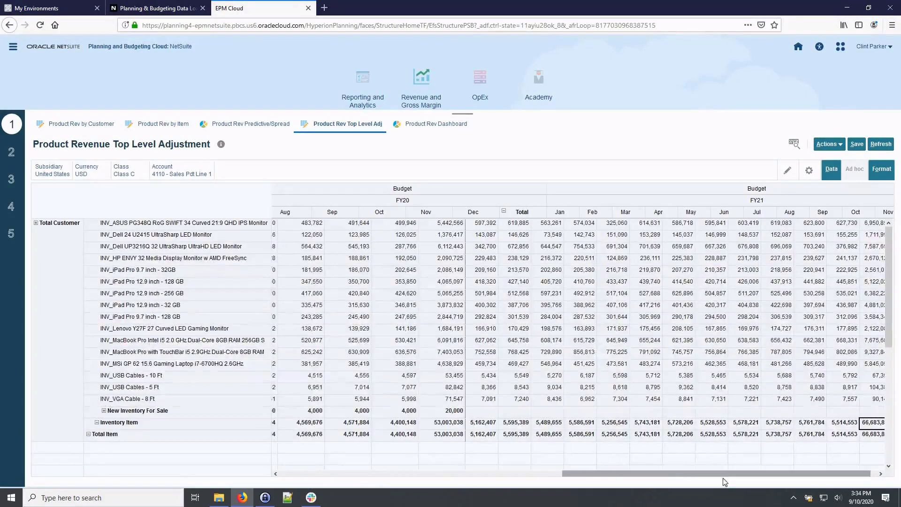
click(430, 124)
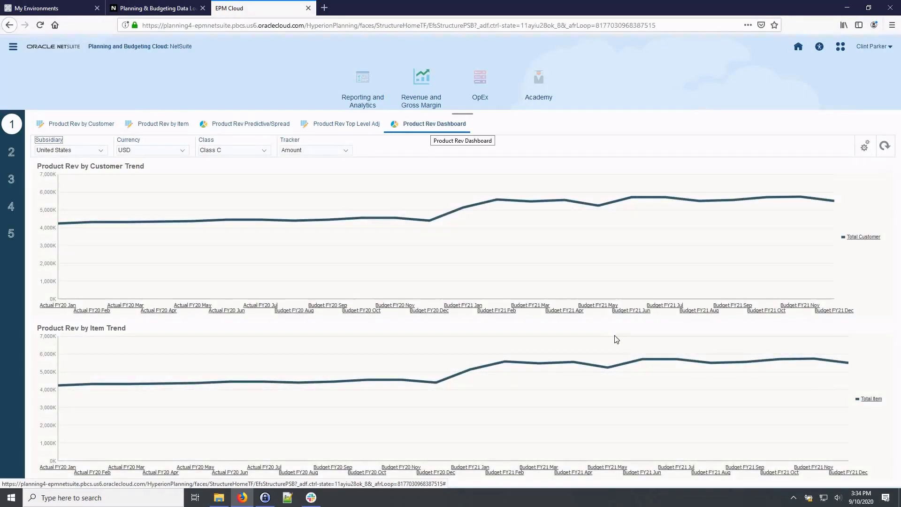
Step: Drill the item revenue trend down to individual inventory items and enlarge the chart
click(874, 400)
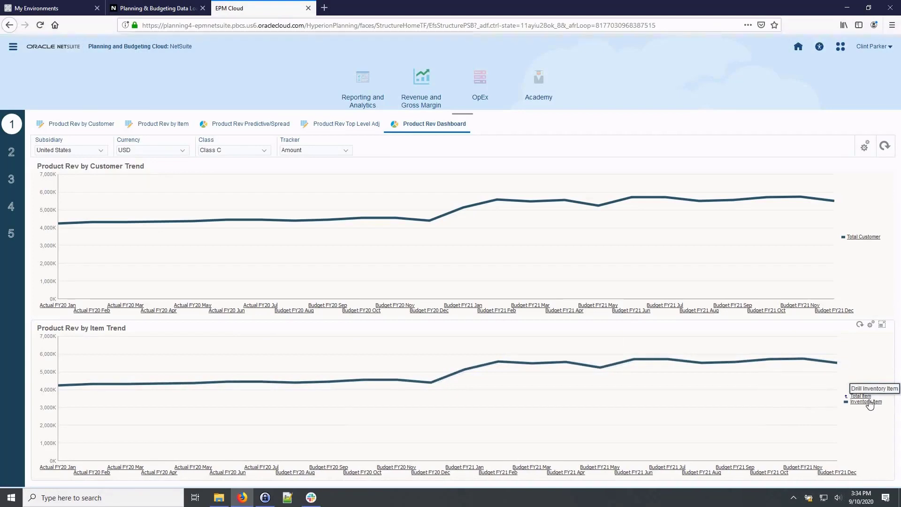
click(870, 402)
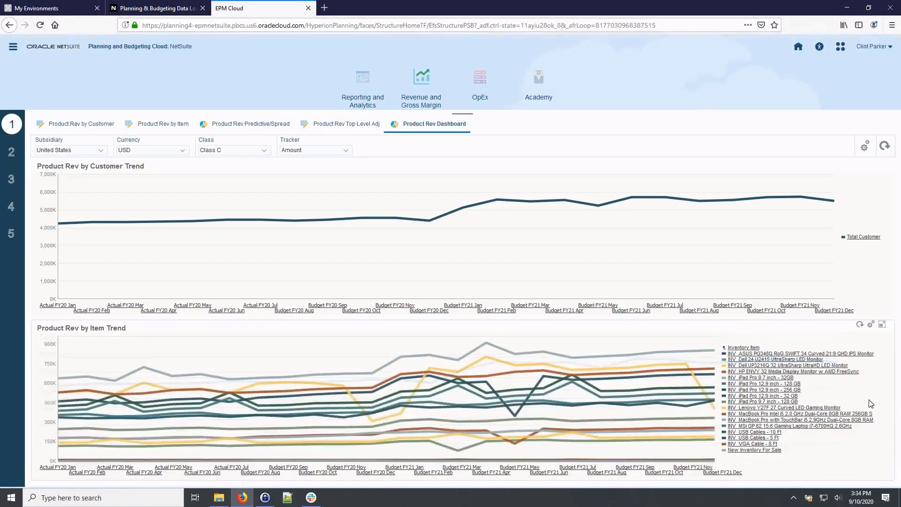
click(881, 325)
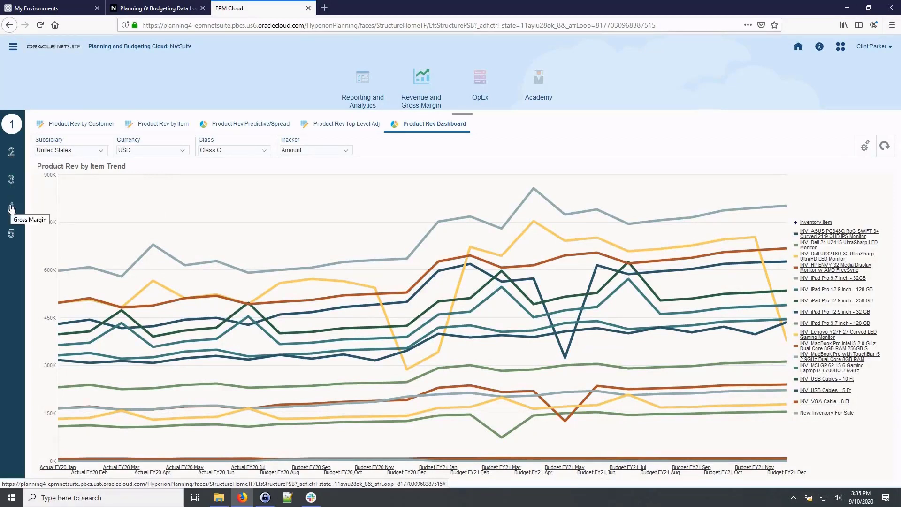
click(11, 233)
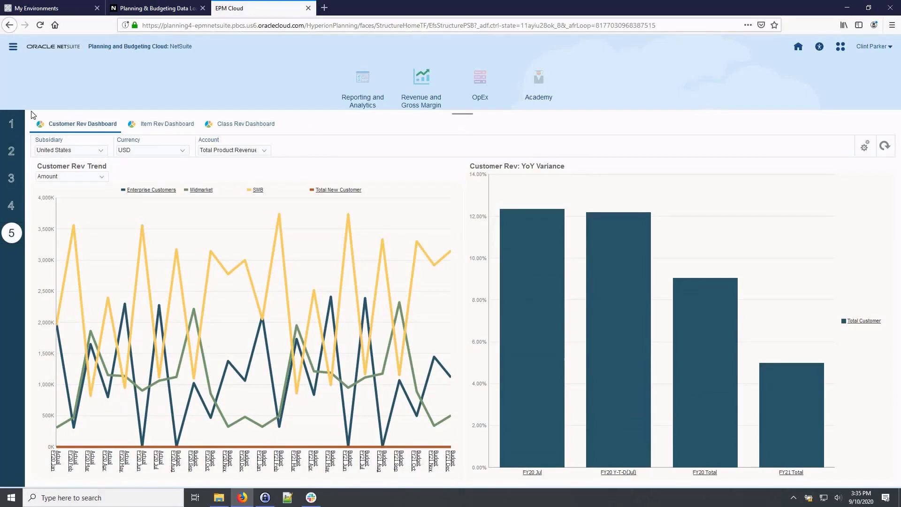
Step: Show the Customer Rev Dashboard for Total Services Revenue
click(264, 150)
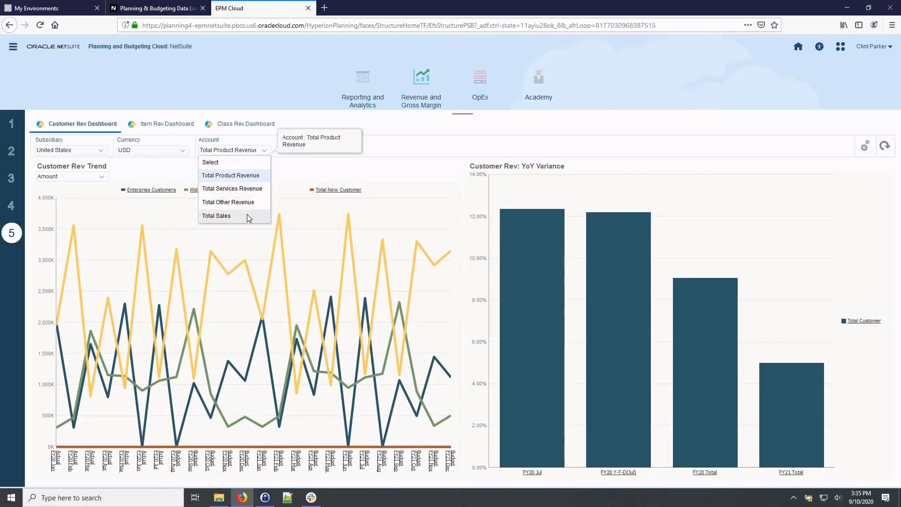
click(250, 189)
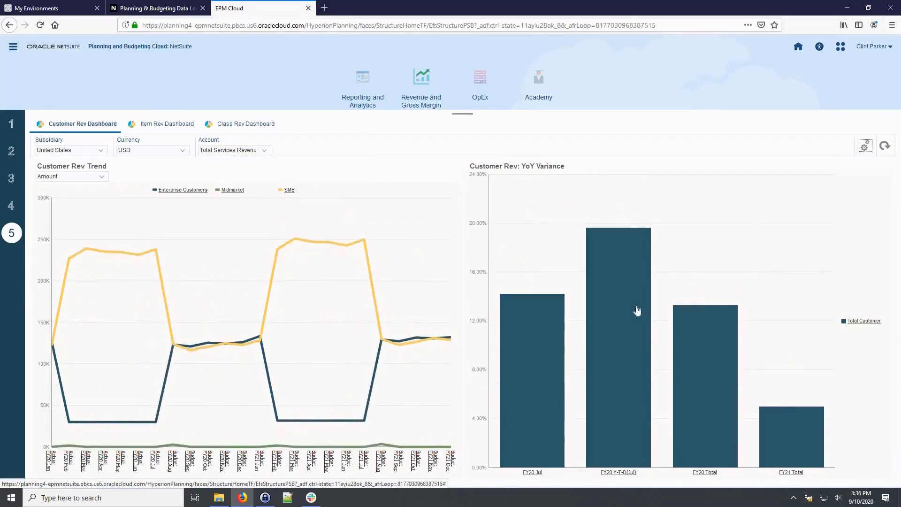
click(616, 318)
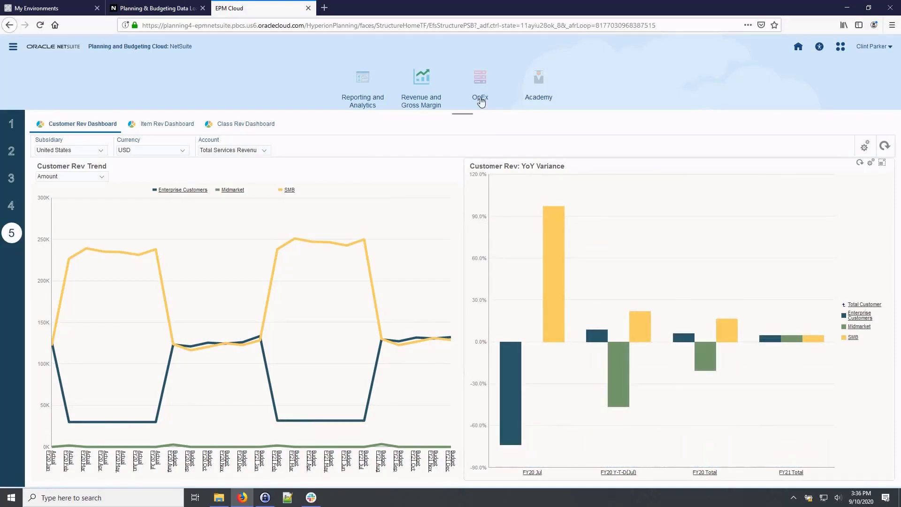
click(480, 84)
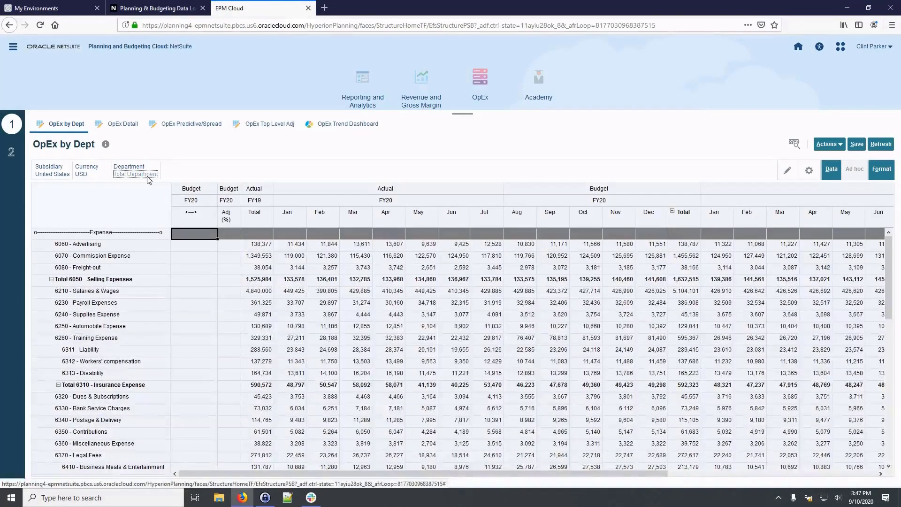
Step: Filter the OpEx forms to Administration and review the 6210 rolling method choices
click(148, 180)
click(426, 259)
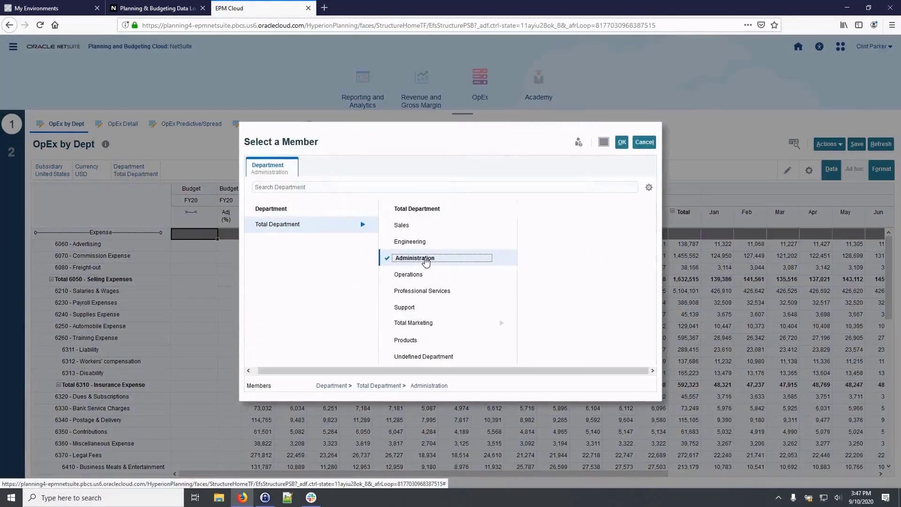
click(624, 145)
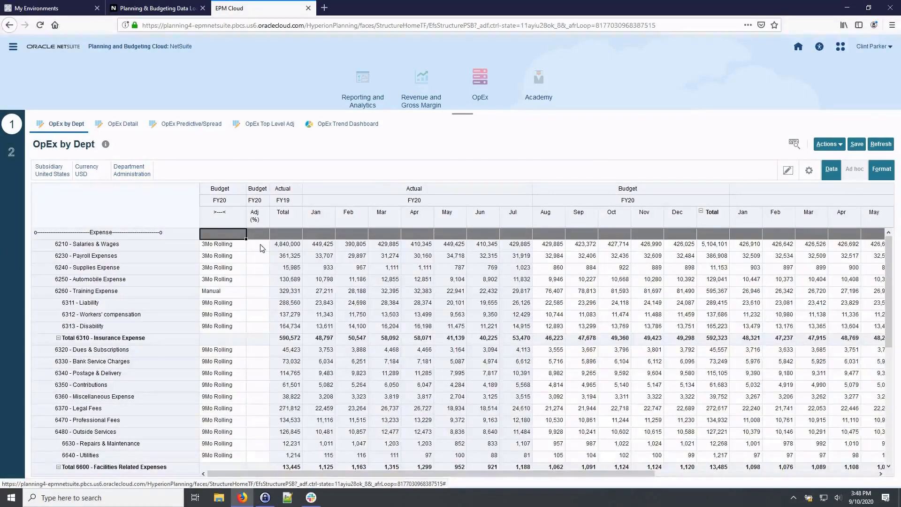
click(240, 248)
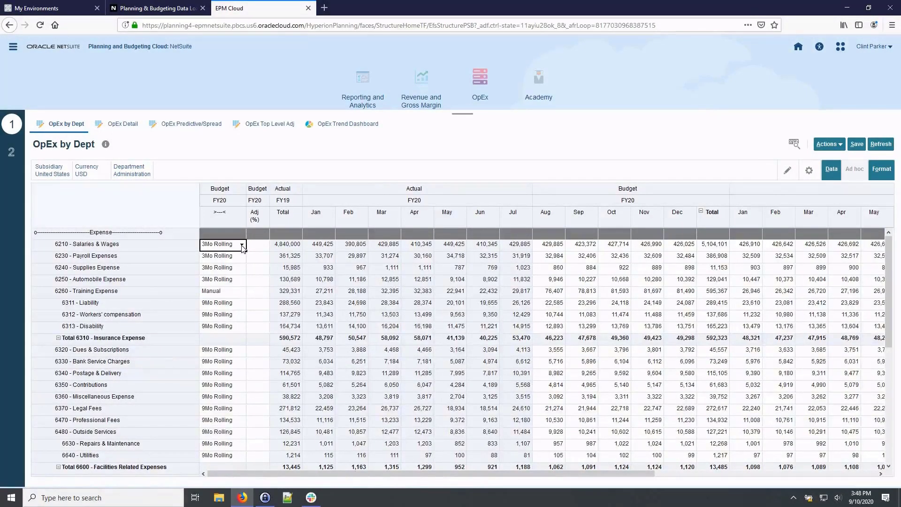
click(242, 245)
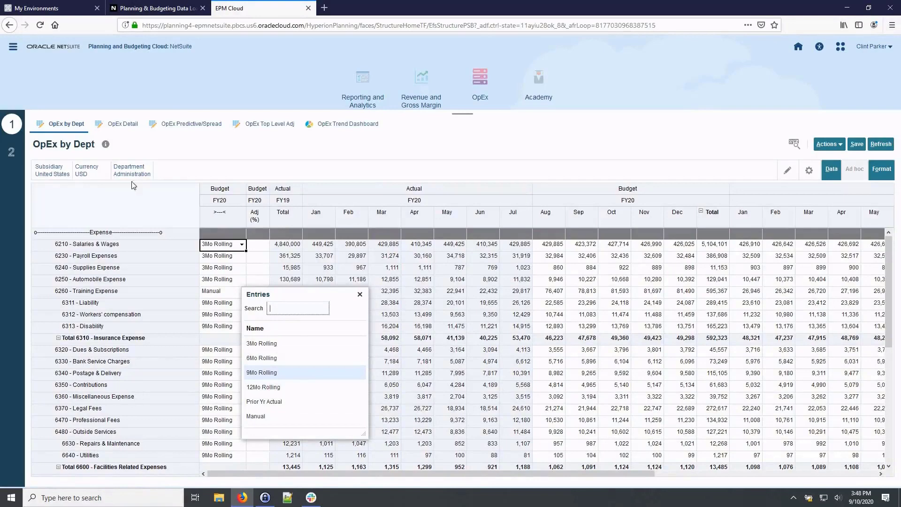
click(130, 127)
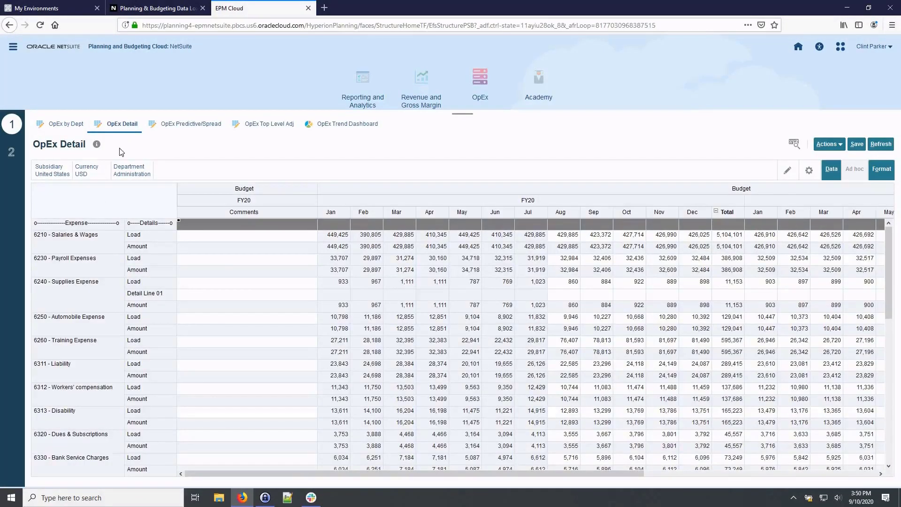
Step: Add one detail line under 6260 Training Expense
click(78, 345)
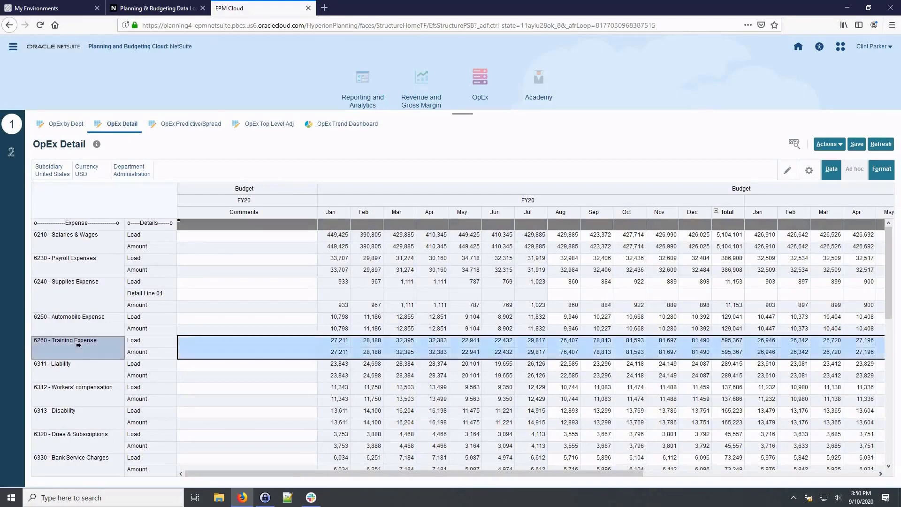
right_click(78, 345)
click(122, 128)
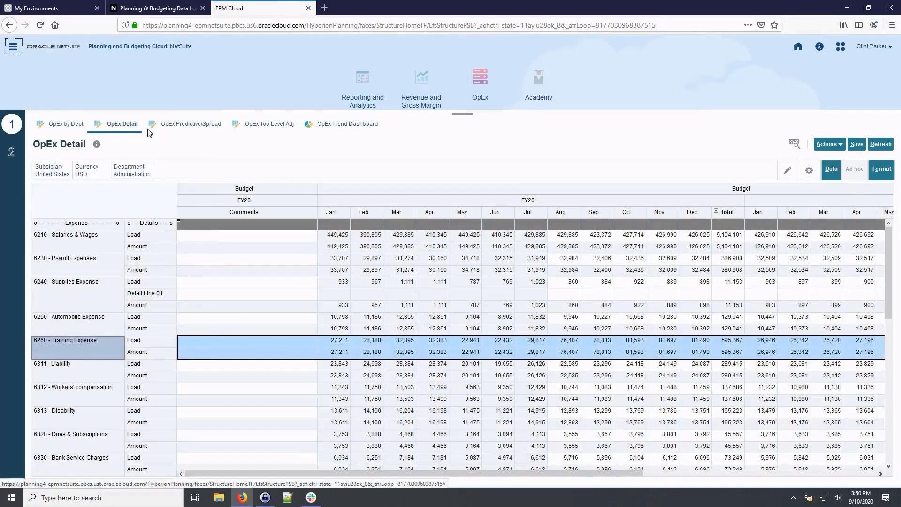
click(364, 177)
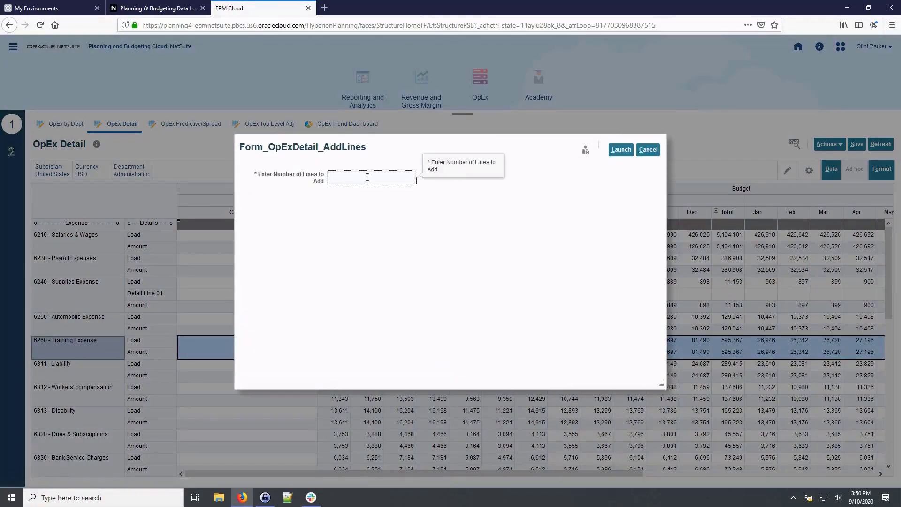
click(621, 150)
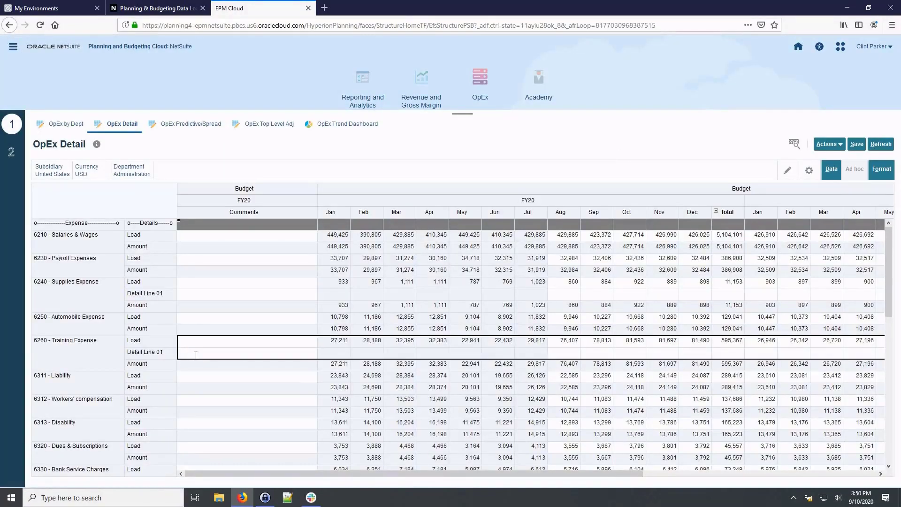
Step: Comment the line 'New HR system training', give it a 10,000 total, and save
click(195, 355)
text(New HR system training)
click(728, 354)
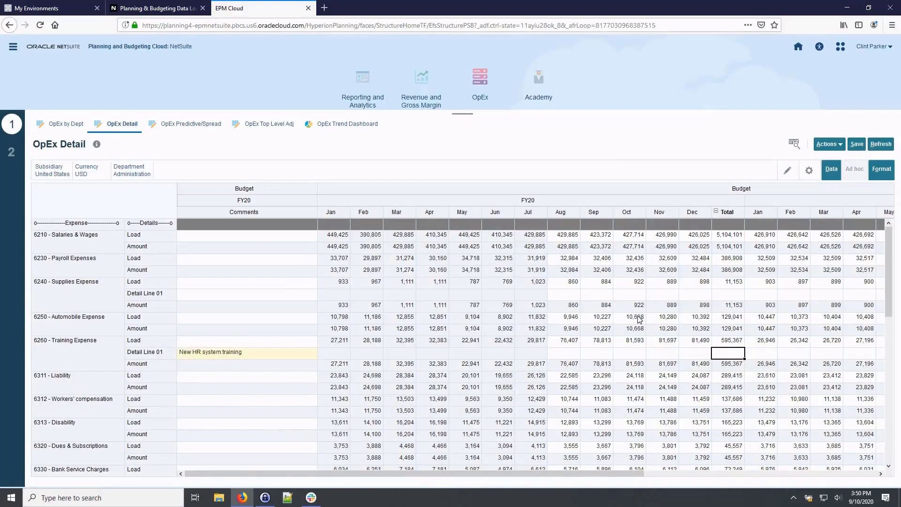
text(10000)
key(Return)
click(858, 145)
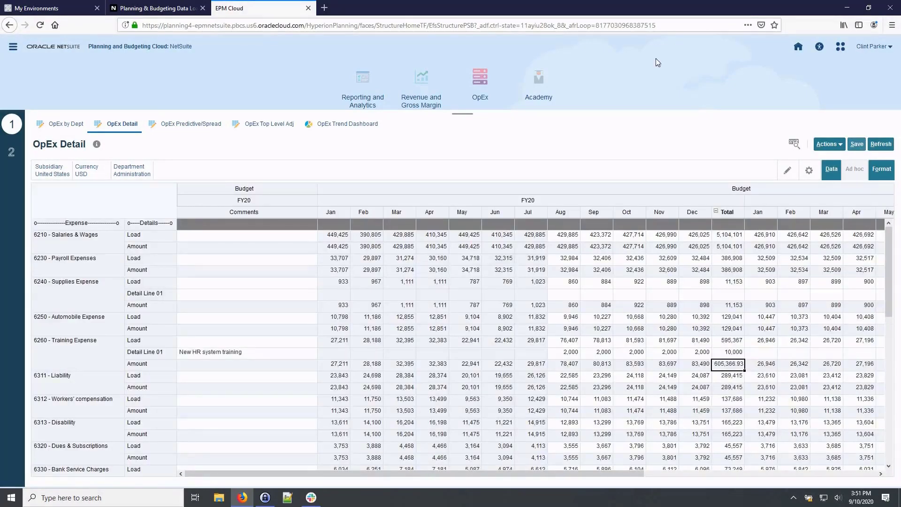
Step: Chart the OpEx by Department Trend for Total 6000 - Expenses
click(359, 125)
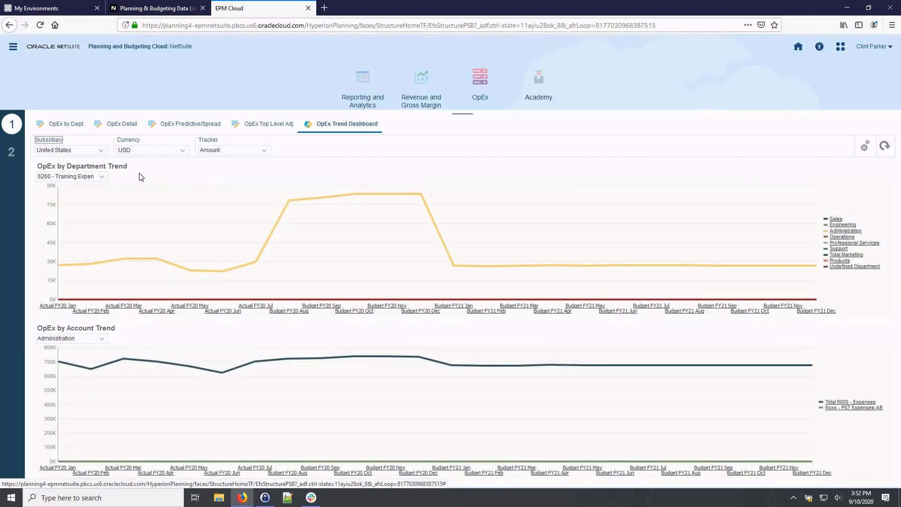
click(102, 177)
scroll(171, 276, down, 2)
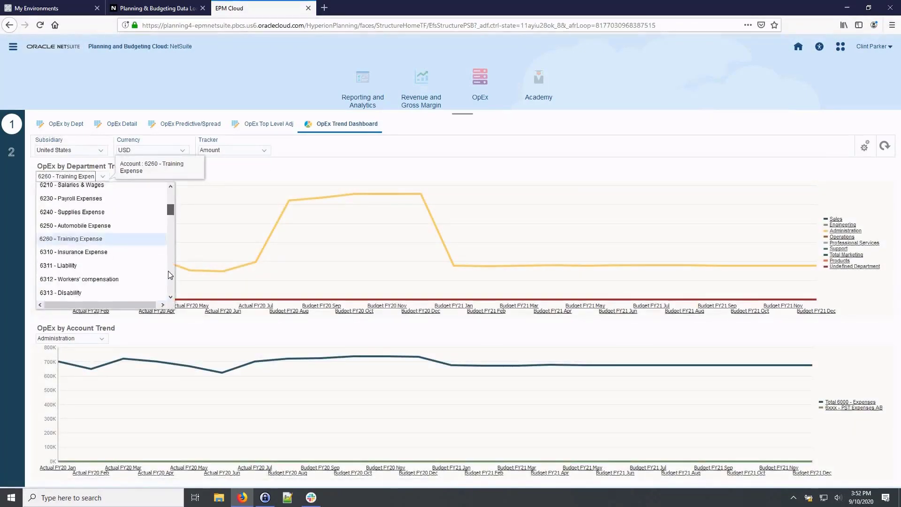
scroll(168, 271, down, 5)
click(75, 280)
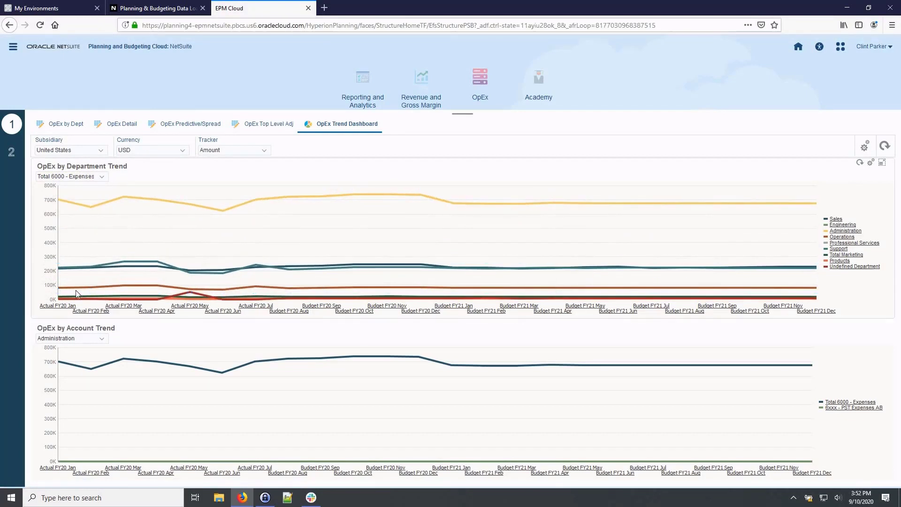
mouse_move(38, 297)
mouse_down()
mouse_move(115, 322)
mouse_move(277, 317)
mouse_up()
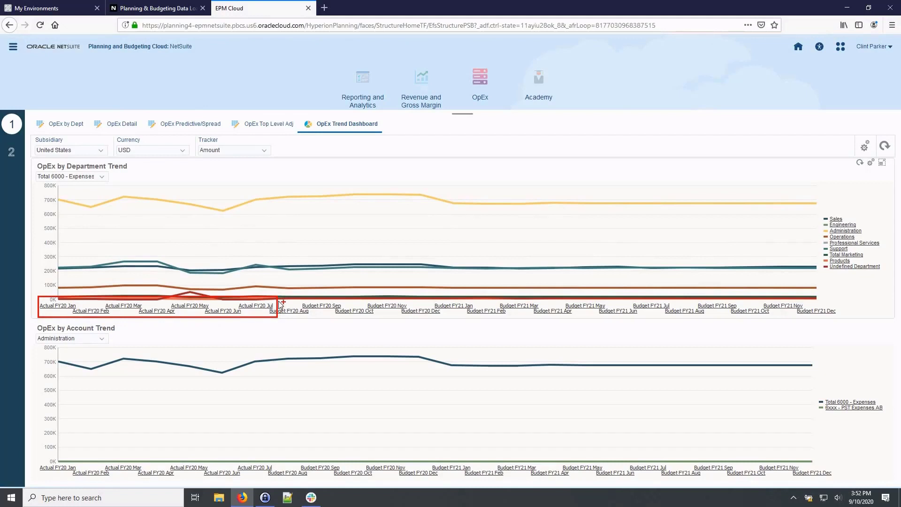
key(Escape)
mouse_move(269, 301)
mouse_down()
mouse_move(307, 321)
mouse_move(808, 320)
mouse_up()
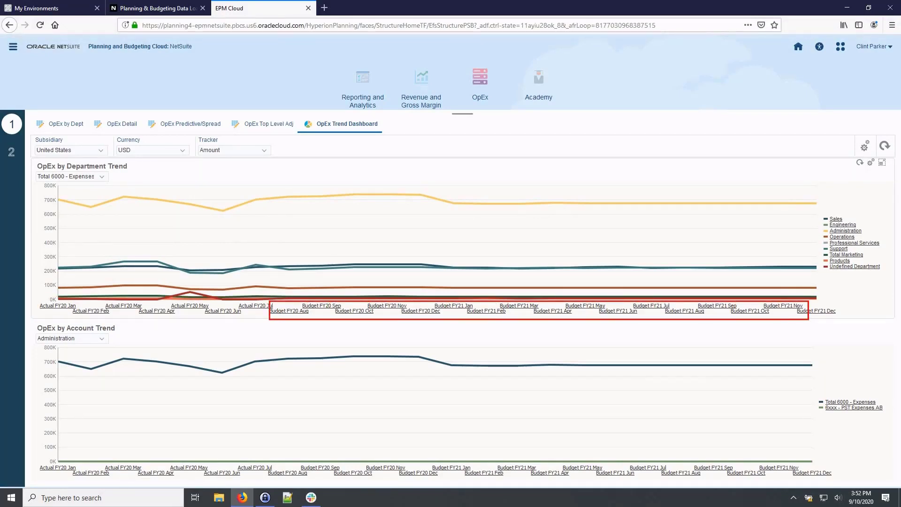
key(Escape)
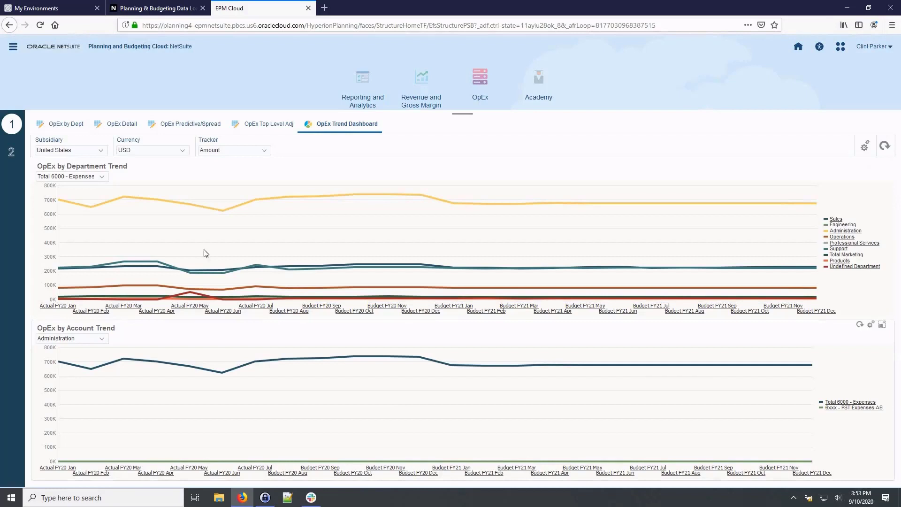
Step: Filter the OpEx by Account Dashboard to Total Department
click(10, 152)
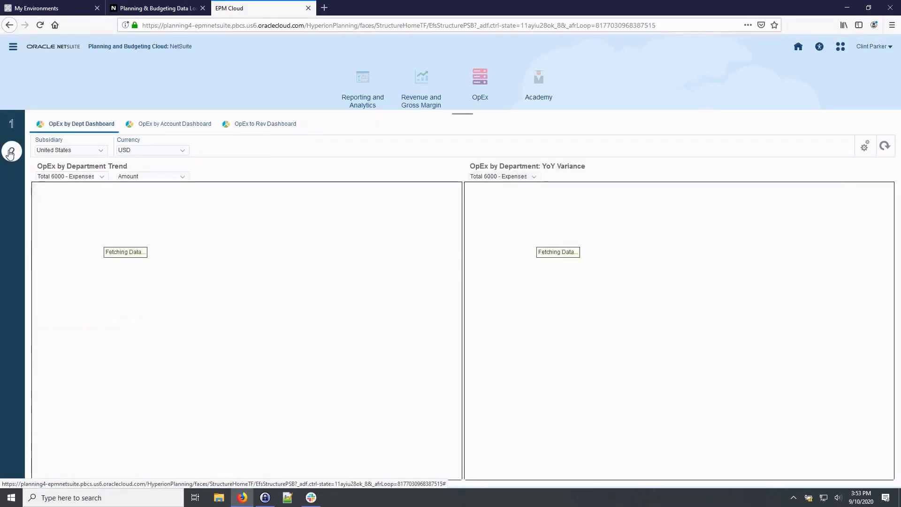
click(165, 124)
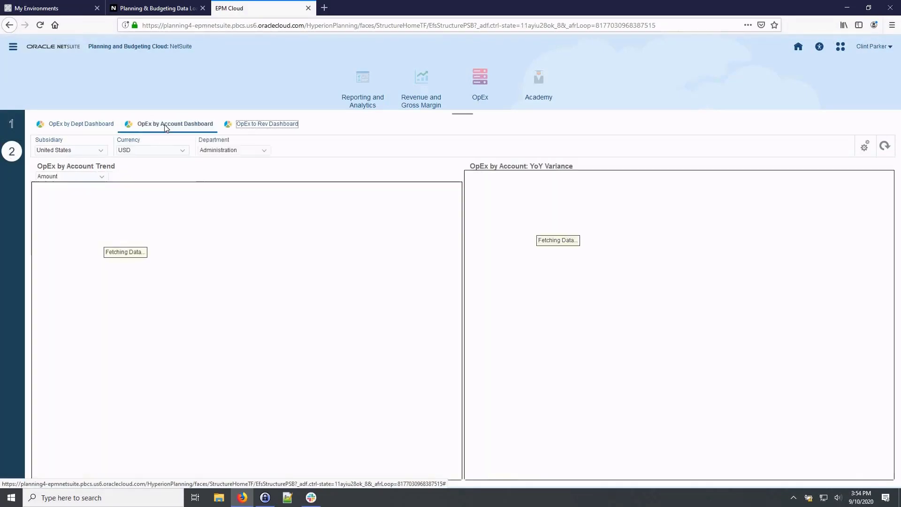
click(263, 150)
click(237, 325)
click(844, 148)
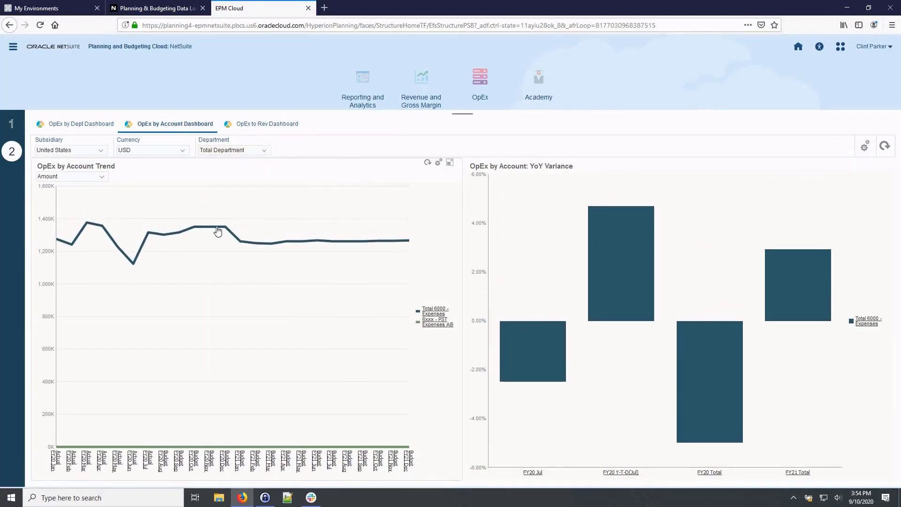
Step: Break the OpEx to Rev total expenses line into its 6000 sub-account series
mouse_move(607, 275)
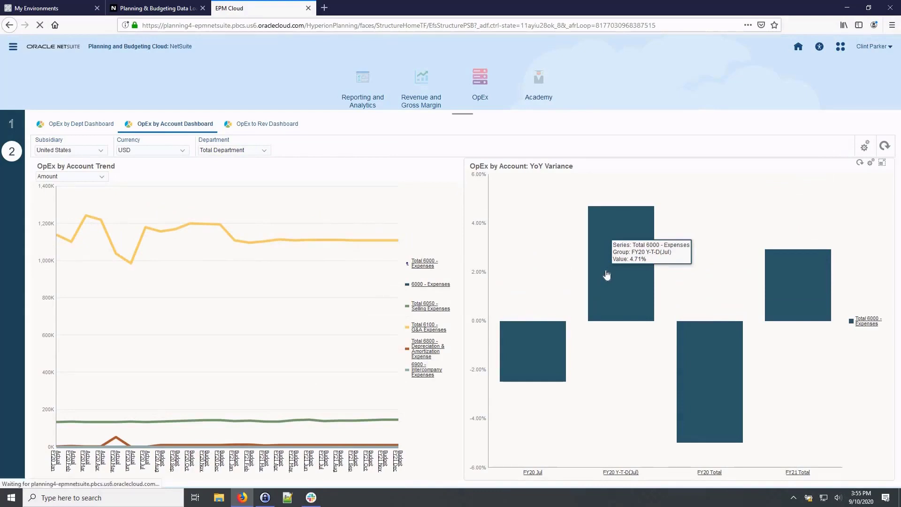
click(281, 124)
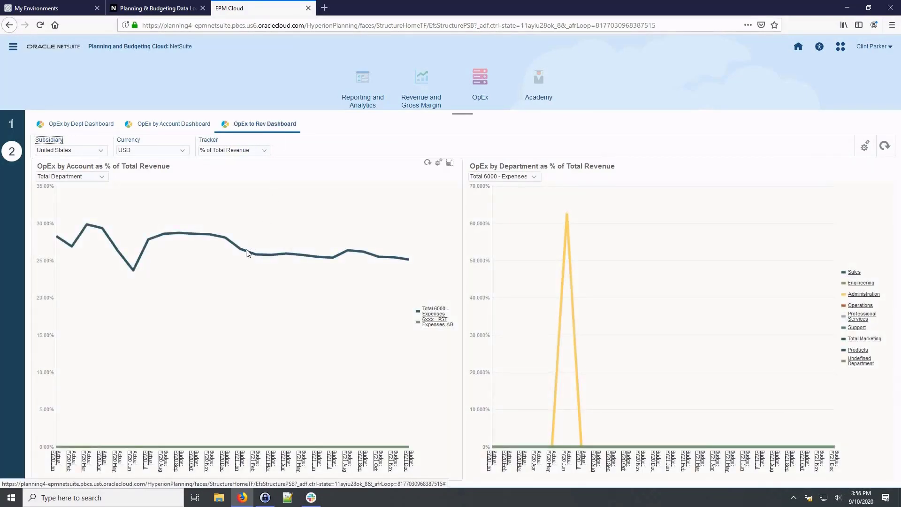
click(247, 255)
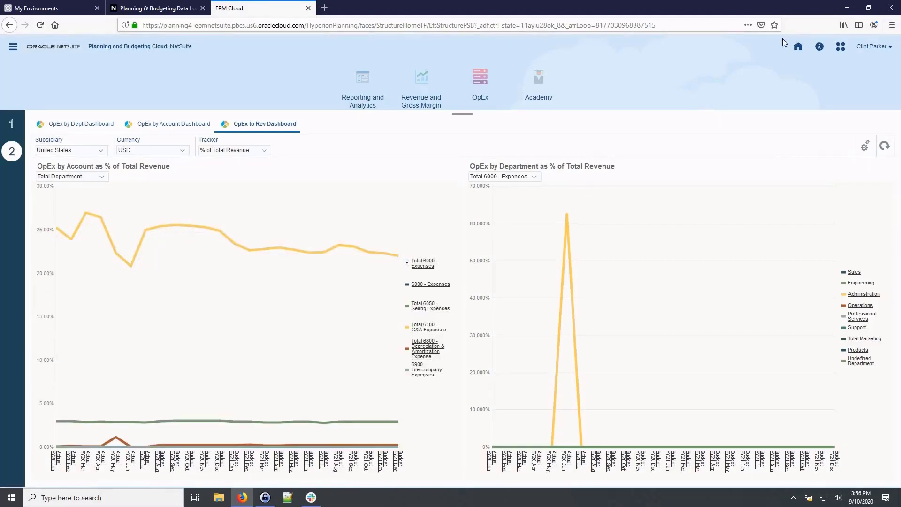
Step: Open the Income Statement from Financials, leaving its subsidiary unchanged
click(799, 47)
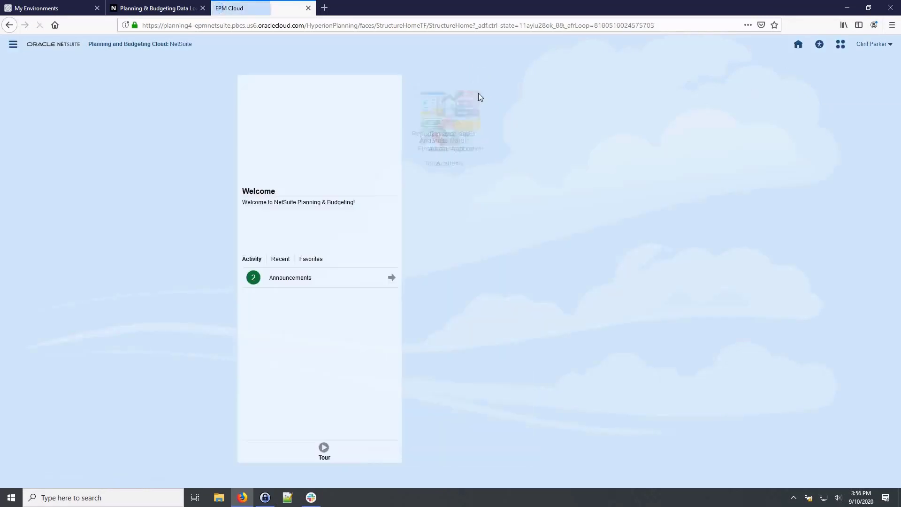
click(438, 196)
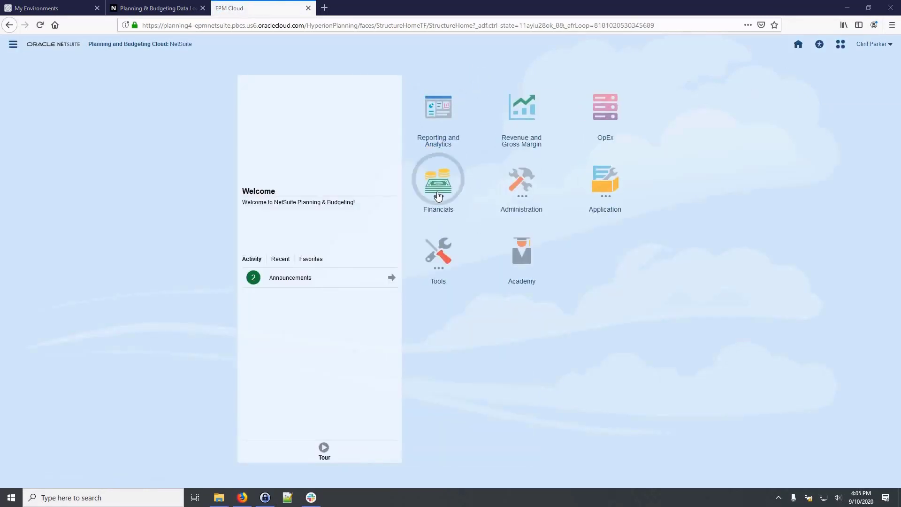
click(495, 244)
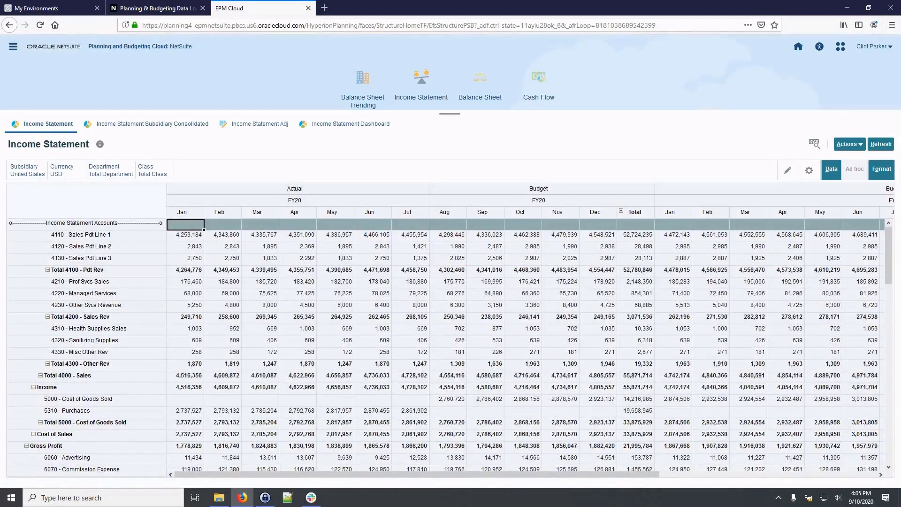
mouse_move(1, 153)
mouse_down()
mouse_move(11, 183)
mouse_move(157, 198)
mouse_move(188, 189)
mouse_up()
click(32, 172)
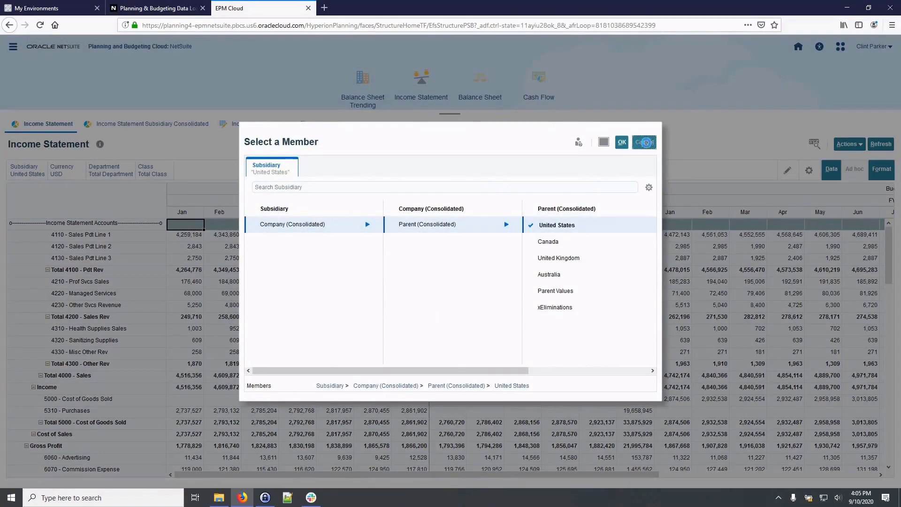
click(647, 145)
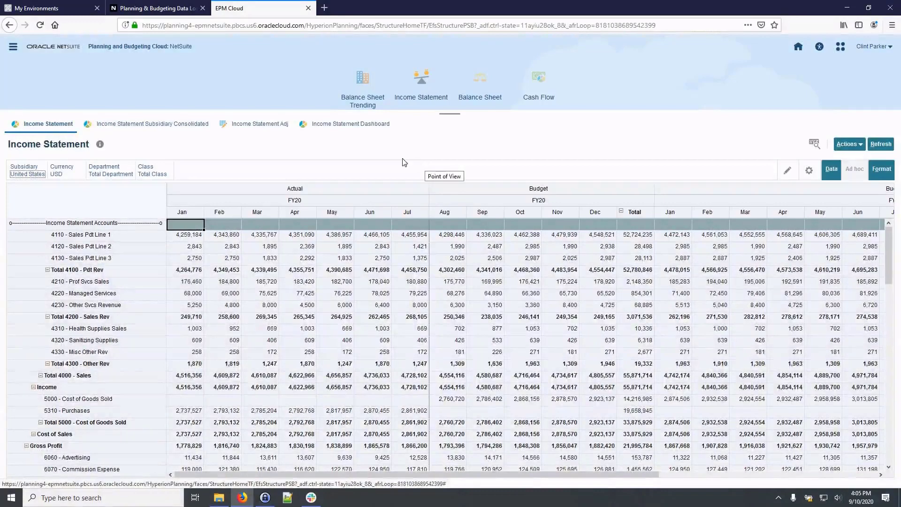
Step: On the Income Statement Dashboard, drill Revenue Drill through Income and Total 4000 to Total 4200's 4210–4230 lines
click(357, 125)
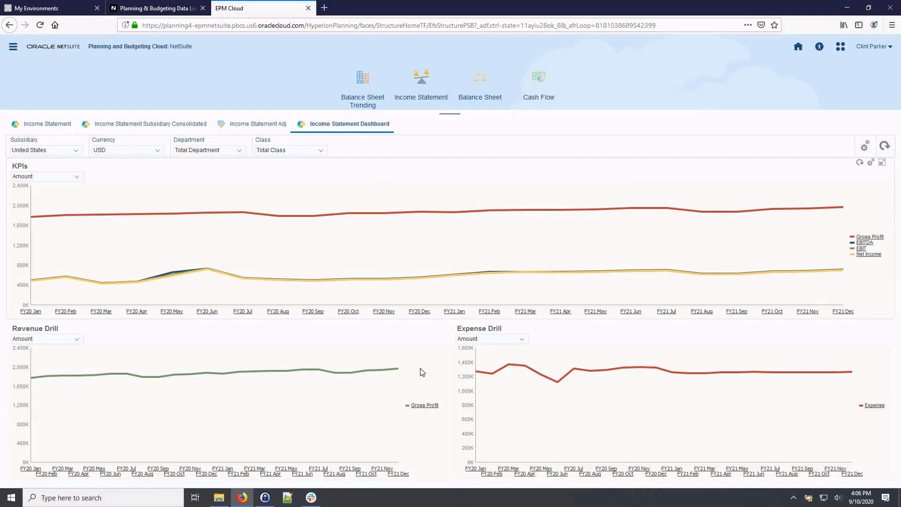
click(421, 407)
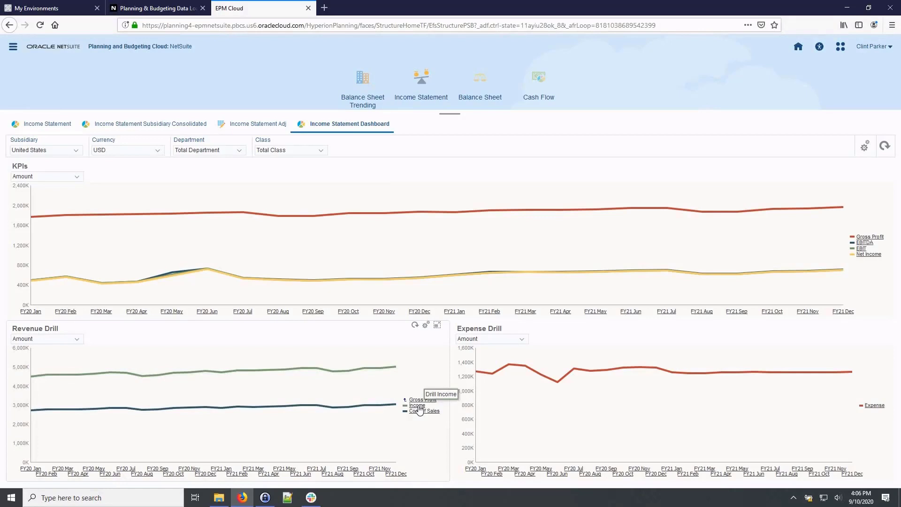
click(418, 406)
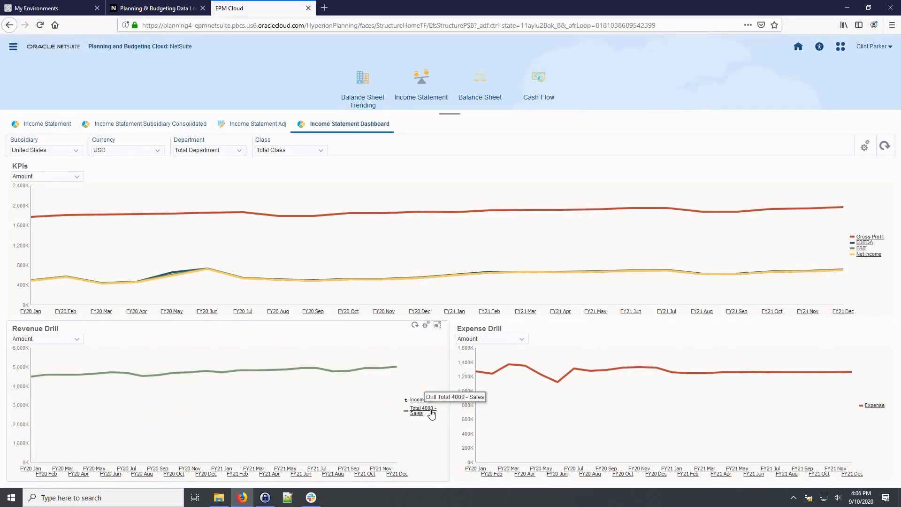
click(431, 413)
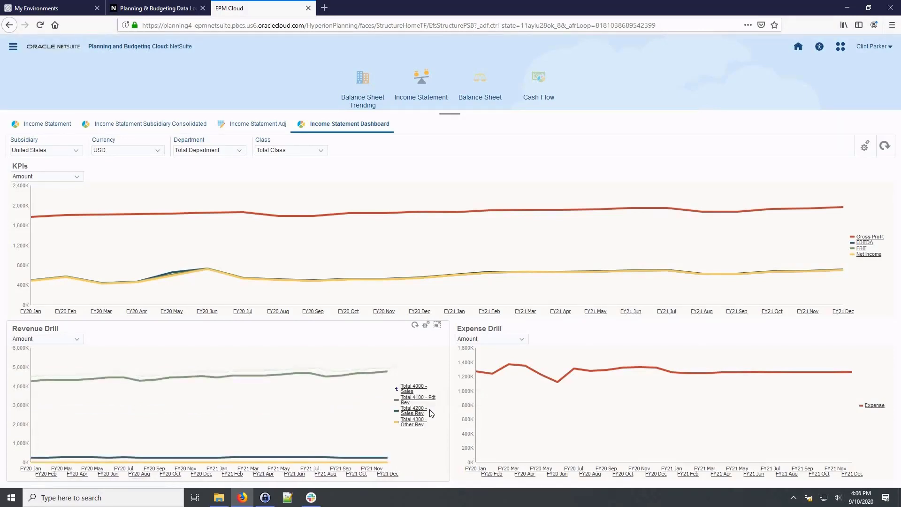
click(420, 414)
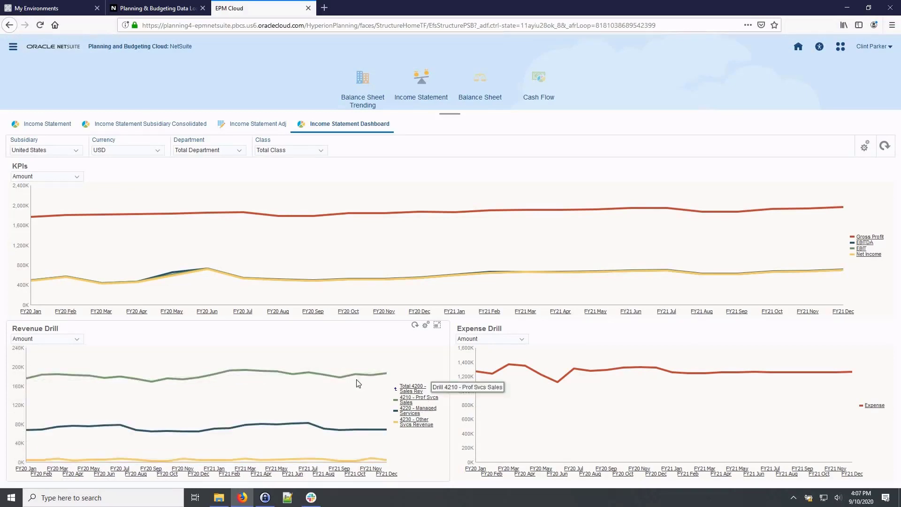
click(57, 126)
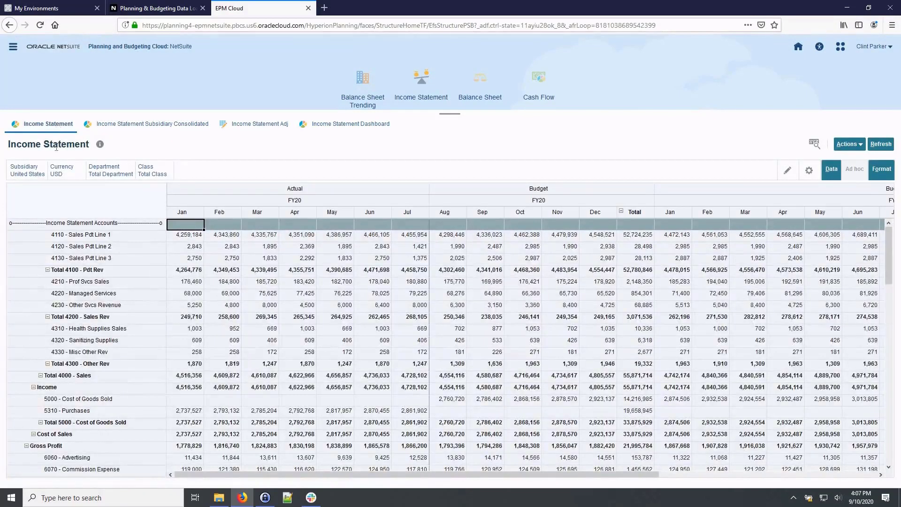
Step: Drill the 4210 - Prof Svcs Sales row down to its account details
click(105, 282)
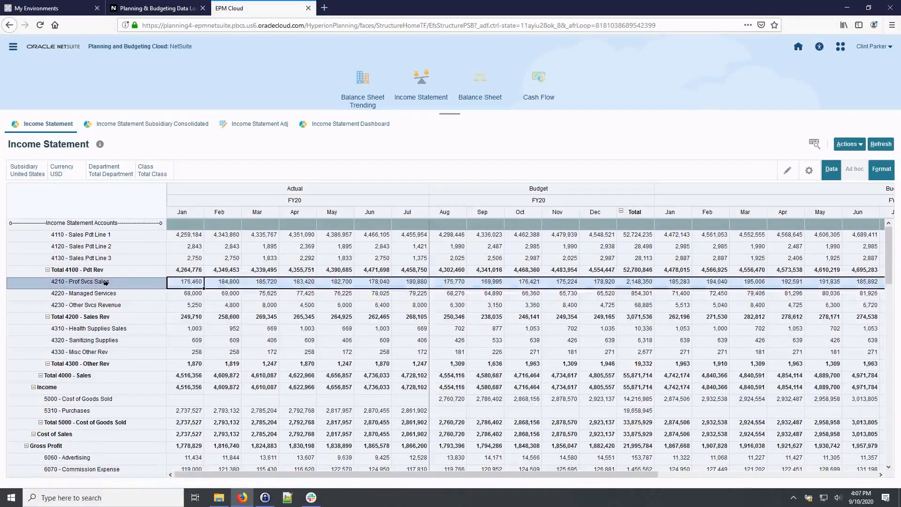
right_click(105, 282)
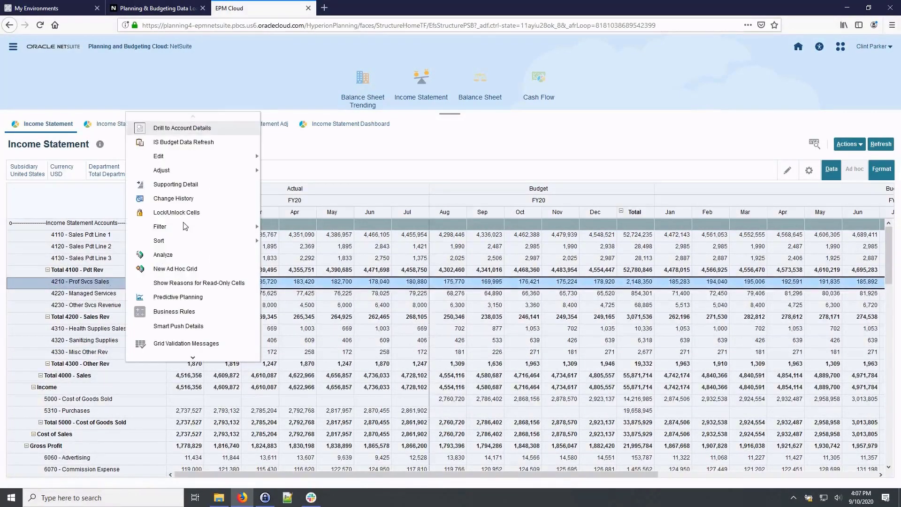
click(209, 132)
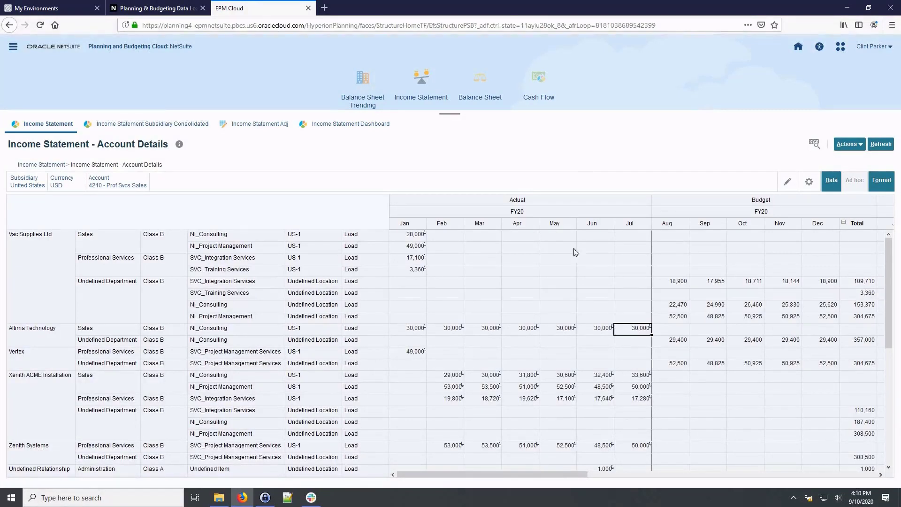
Step: Drill through the Jul 30,000 amount to its source records and open the first record's options
right_click(638, 332)
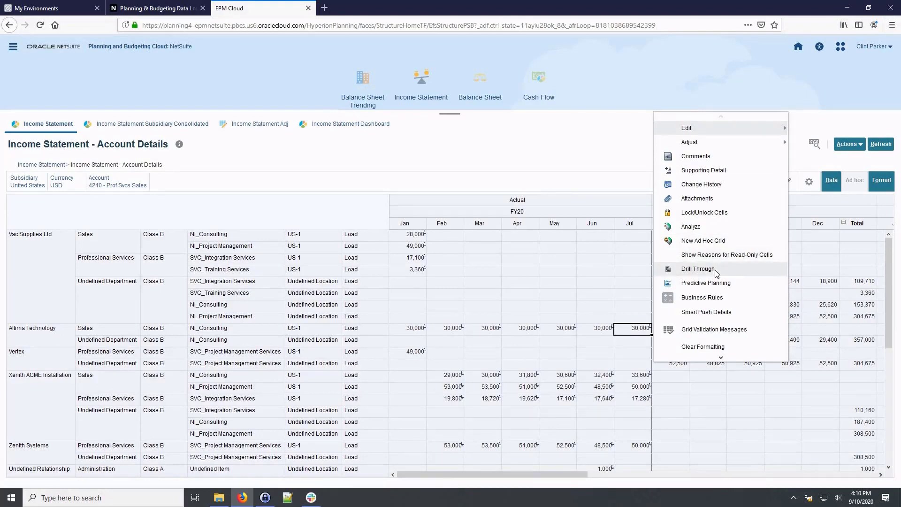
click(715, 269)
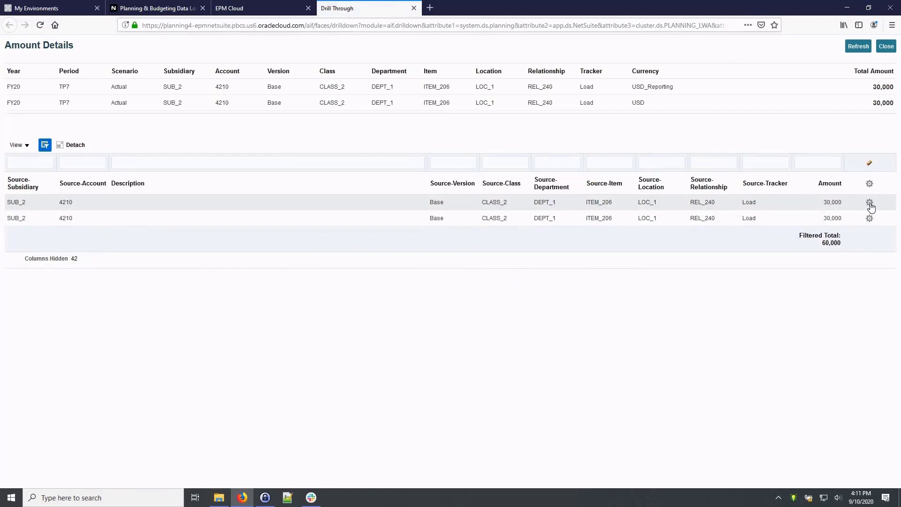
click(870, 204)
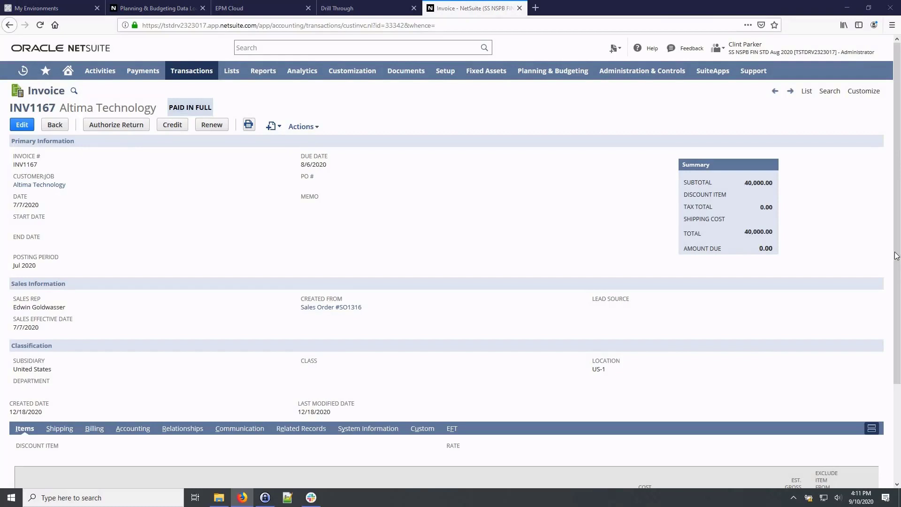
Step: Scroll the source invoice to its item lines, showing NI_Consulting at 30,000 and Managed Services at 10,000
scroll(122, 357, down, 5)
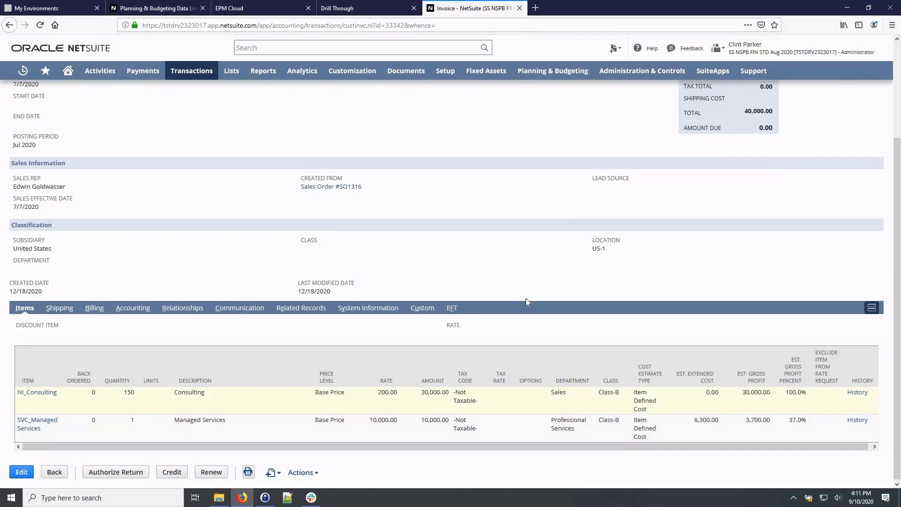
Step: Close the invoice and drill-through pages and go to the Balance Sheet Trending Days Sales Outstanding form
click(520, 8)
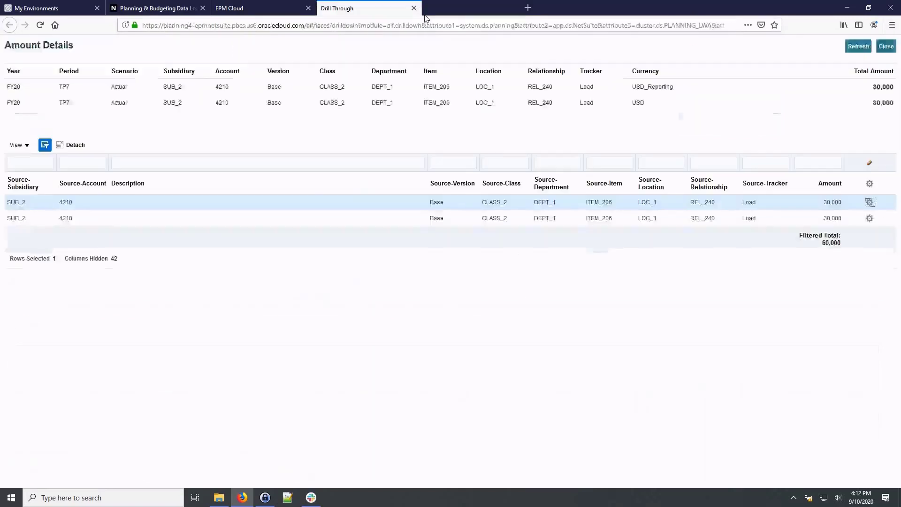
click(414, 9)
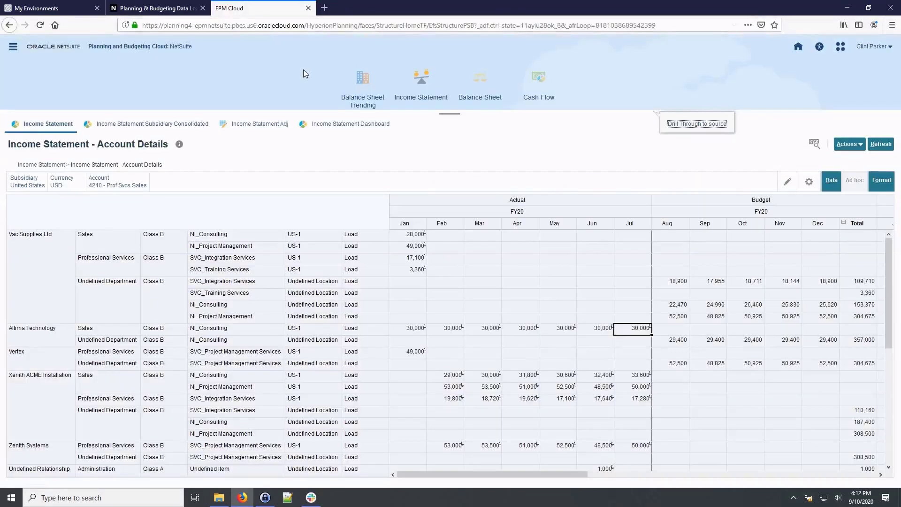
click(364, 84)
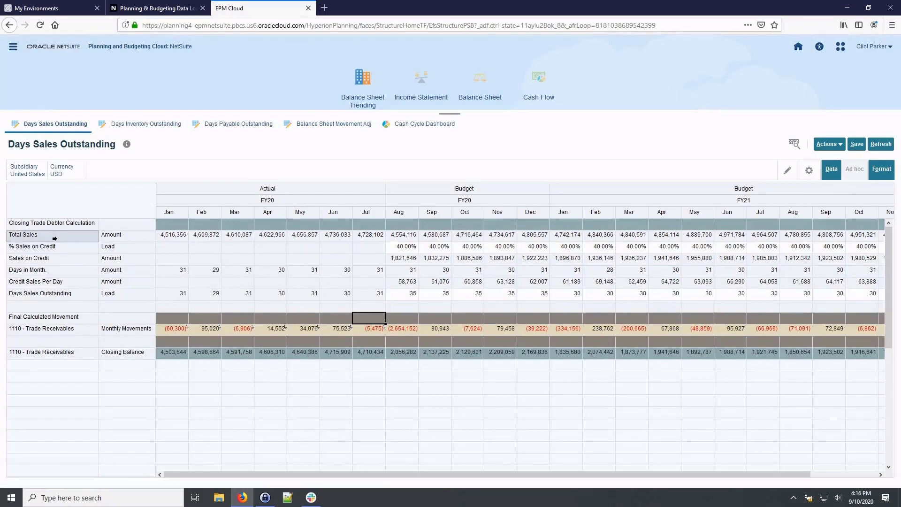
click(55, 239)
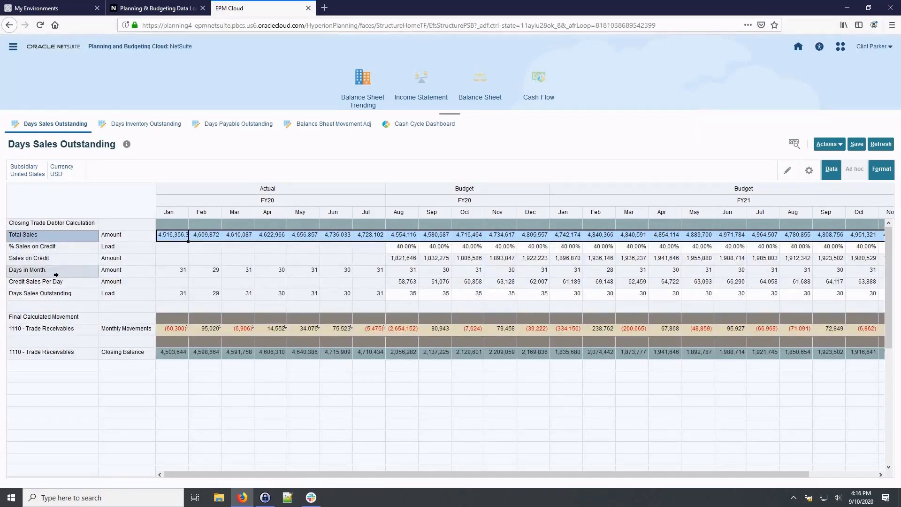
click(56, 272)
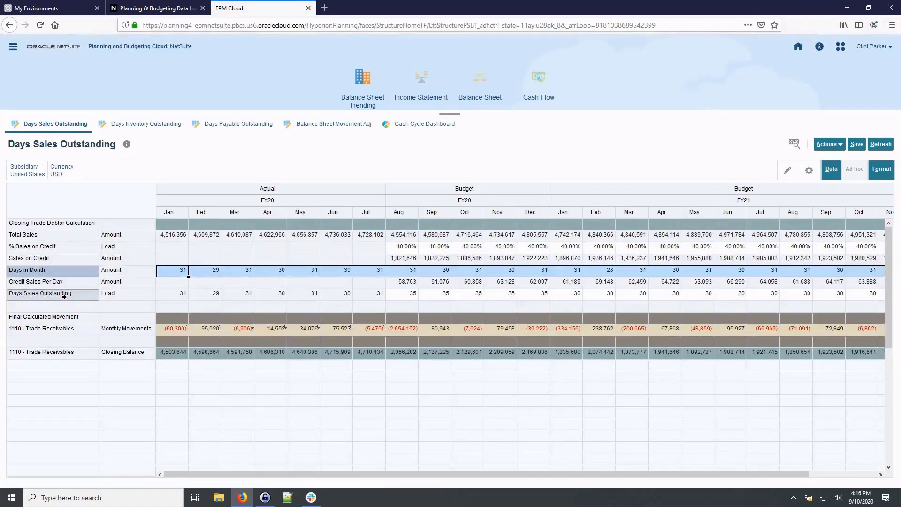
click(64, 296)
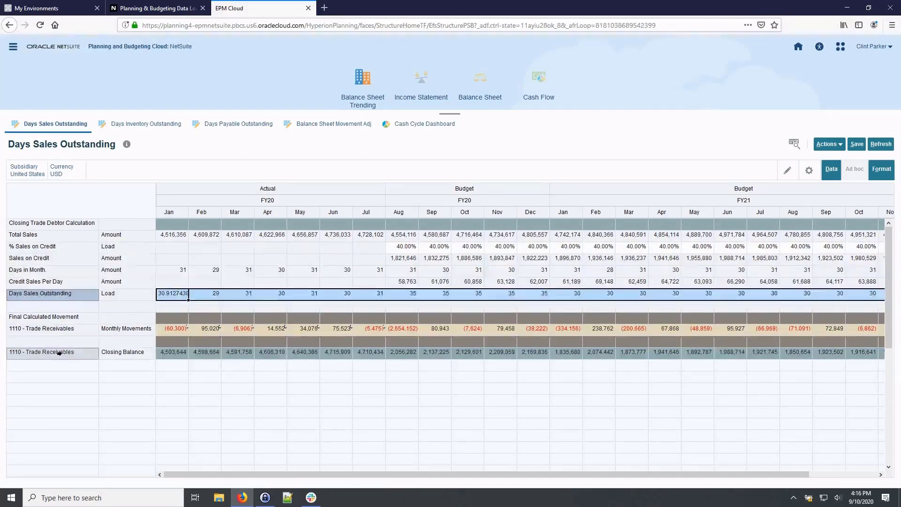
click(59, 353)
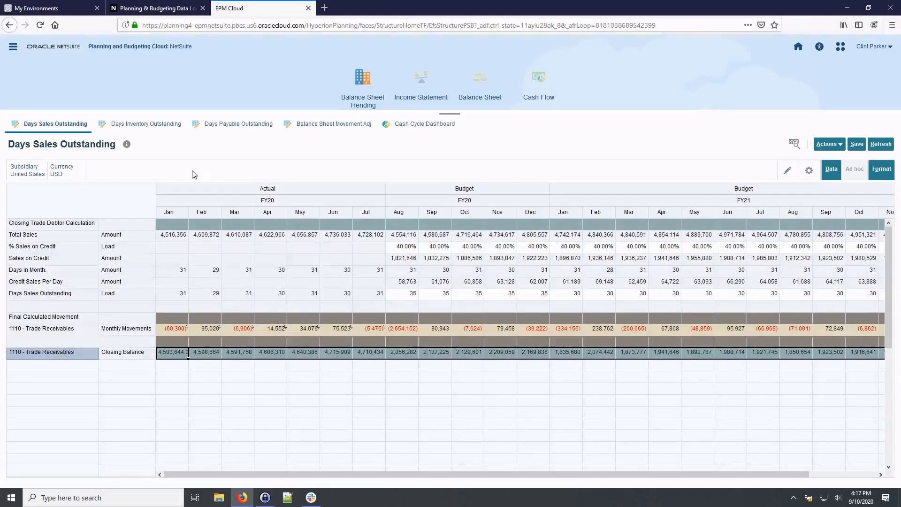
Step: Review Days Payable Outstanding rows from Total 5000 - Cost of Goods Sold to Accounts Payable closing balance
click(226, 125)
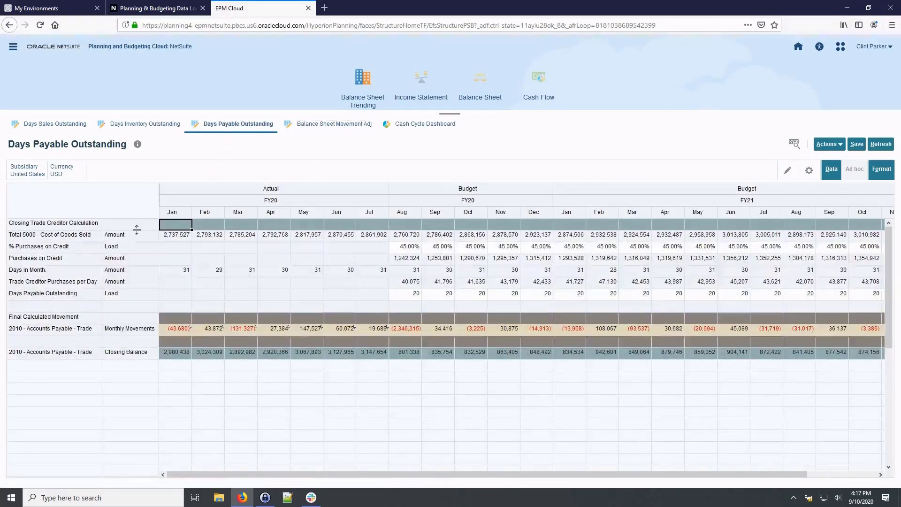
click(73, 235)
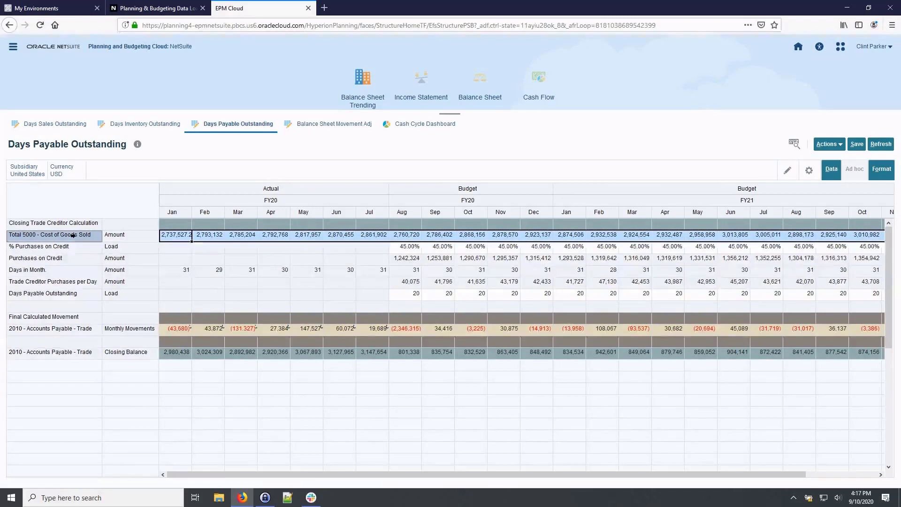
click(73, 271)
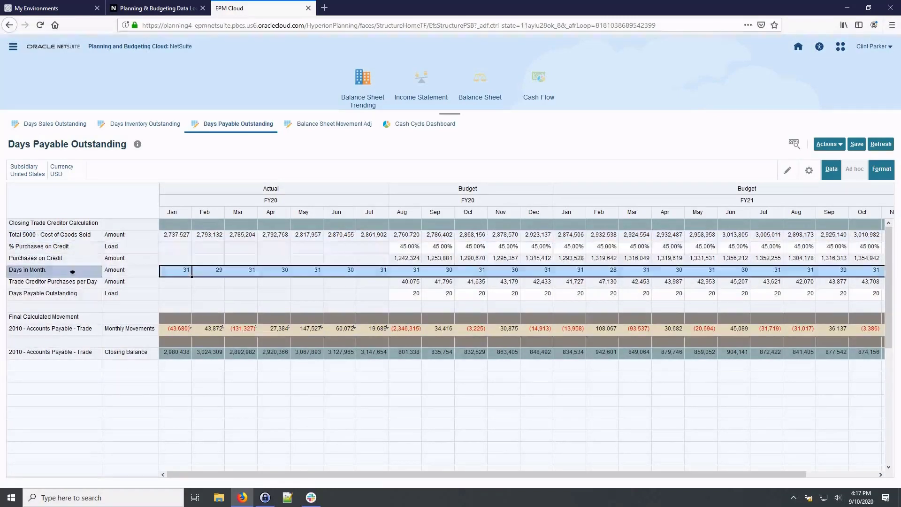
click(74, 293)
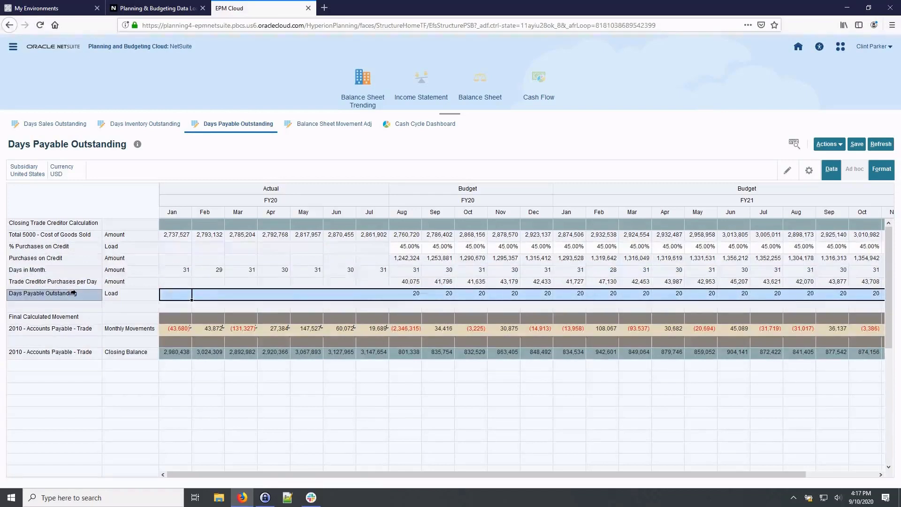
click(72, 352)
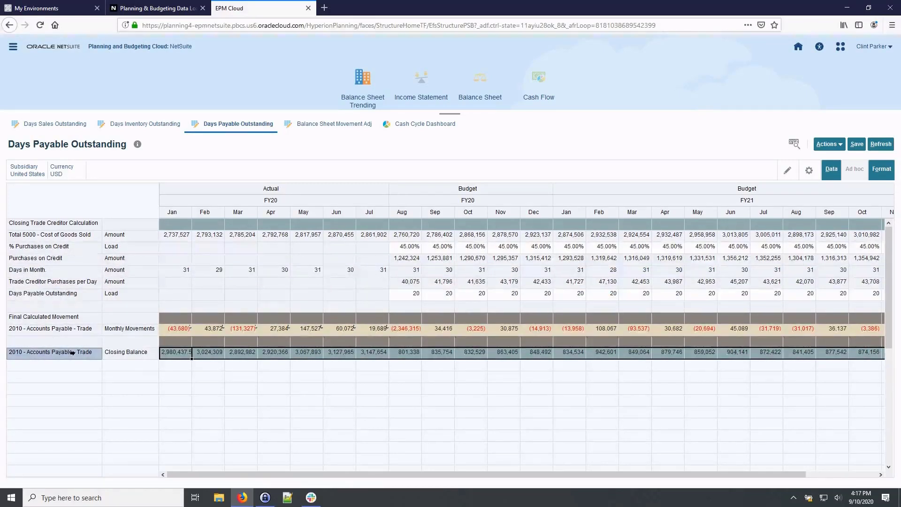
click(338, 124)
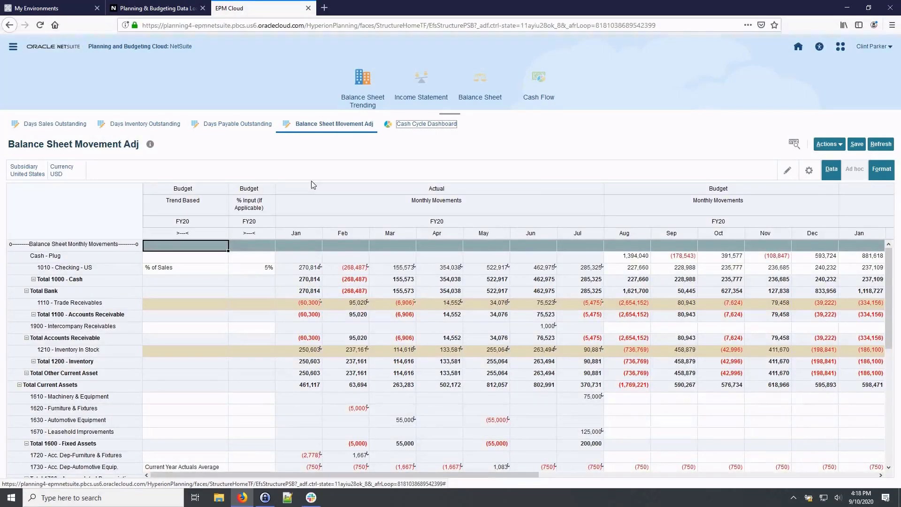
Step: Browse the trend methods for 1010 - Checking - US, then bring up the Cash Cycle Dashboard
click(224, 270)
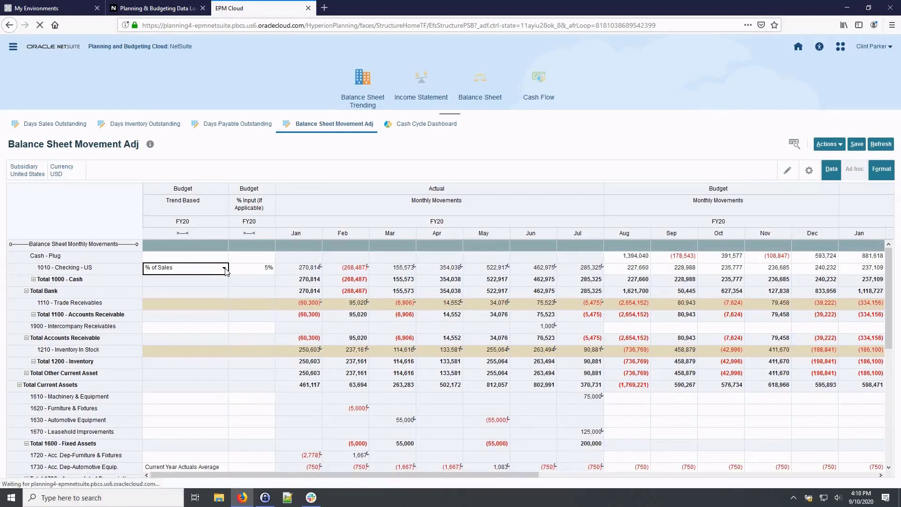
click(224, 269)
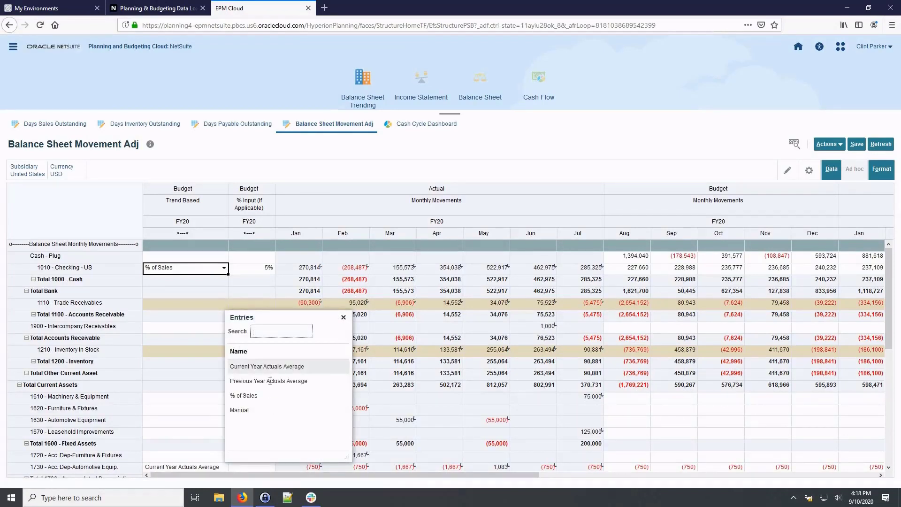
click(262, 410)
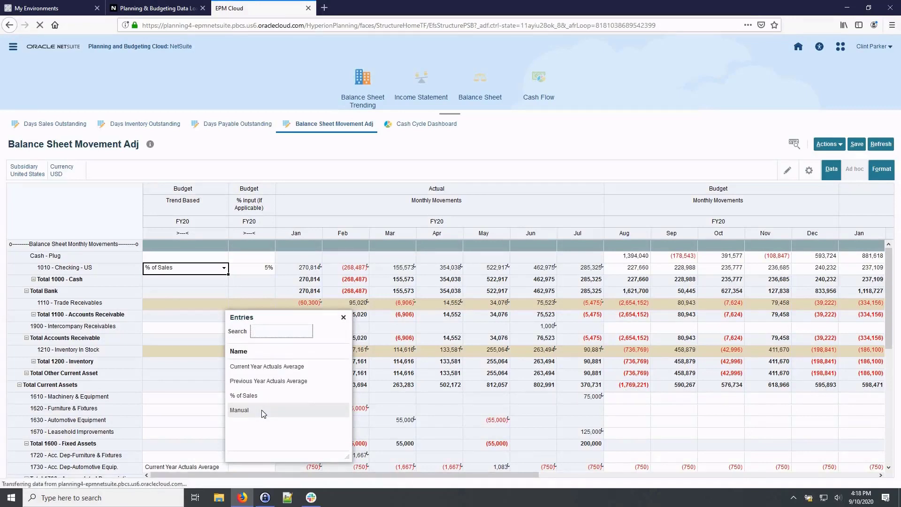
click(427, 125)
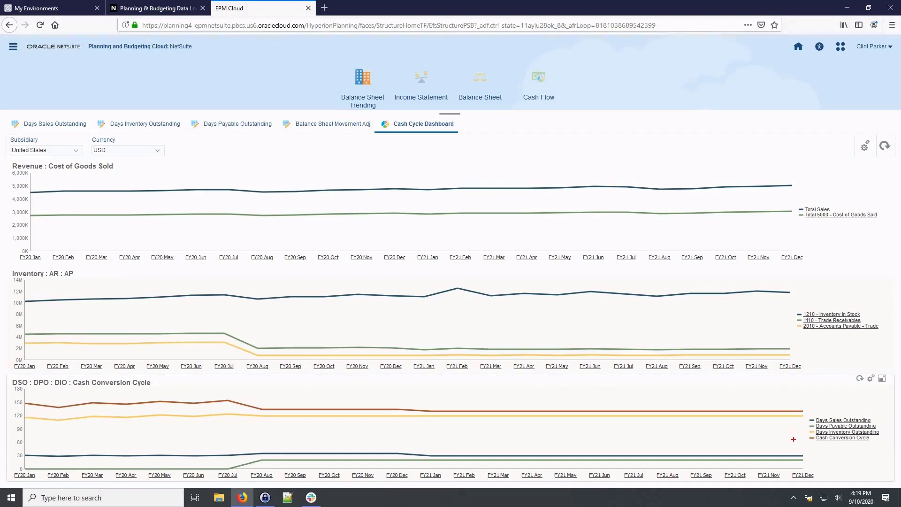
Step: Load the Balance Sheet Report for United States, USD, with FY20 Actual and Budget balances
drag(795, 440, 713, 440)
key(Escape)
click(481, 84)
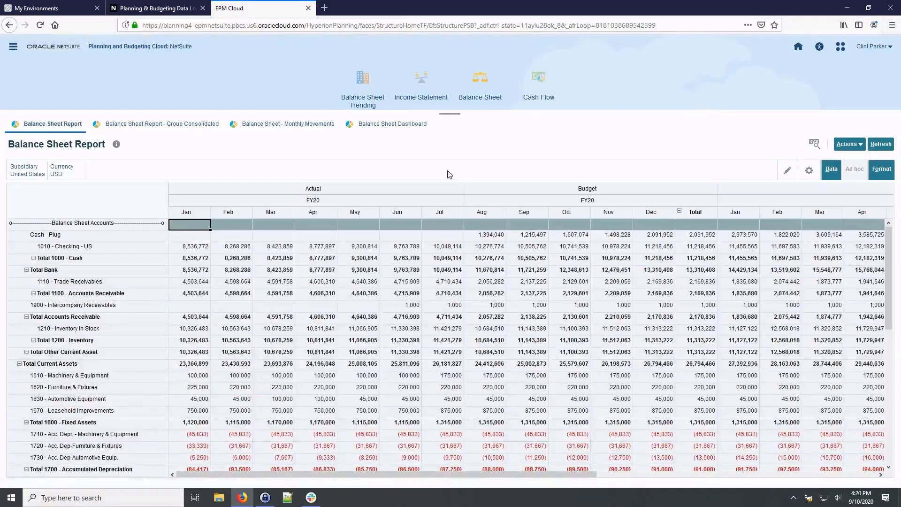
Step: Highlight the FY20 Actual and Budget columns, then switch to the Balance Sheet - Monthly Movements report
click(368, 188)
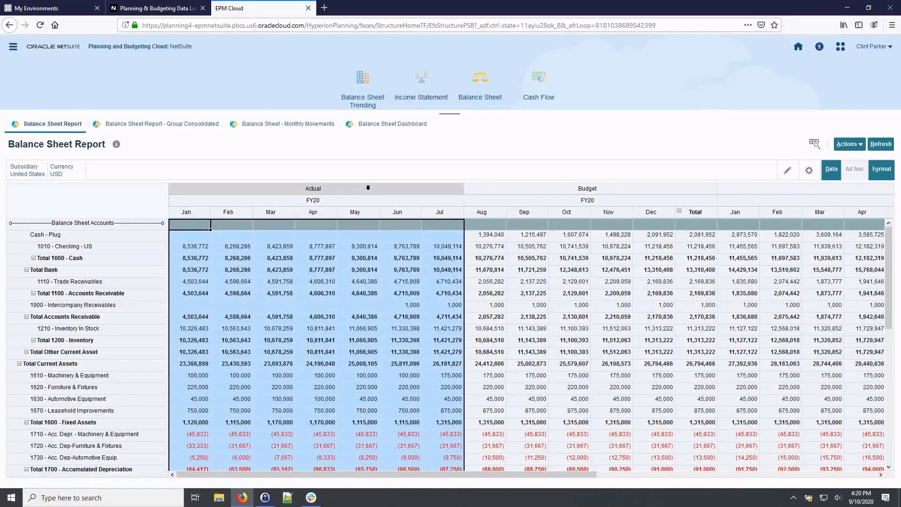
click(601, 189)
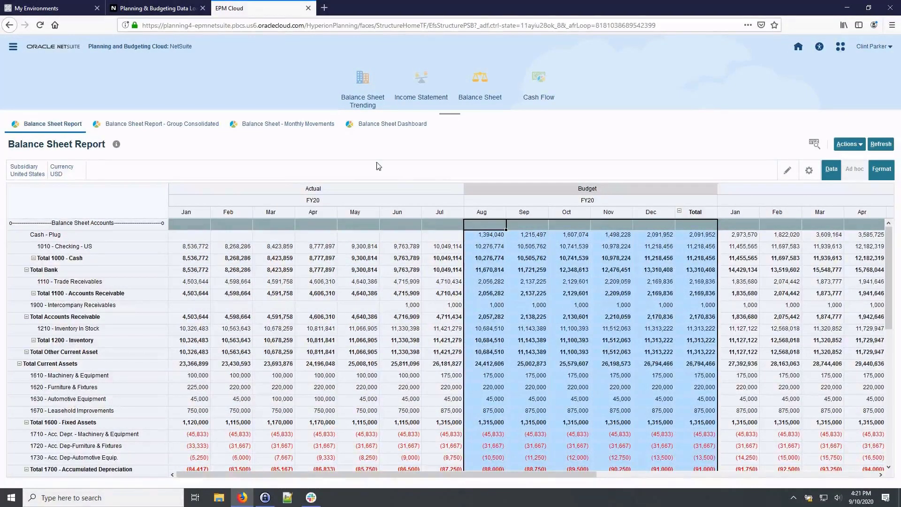
click(305, 124)
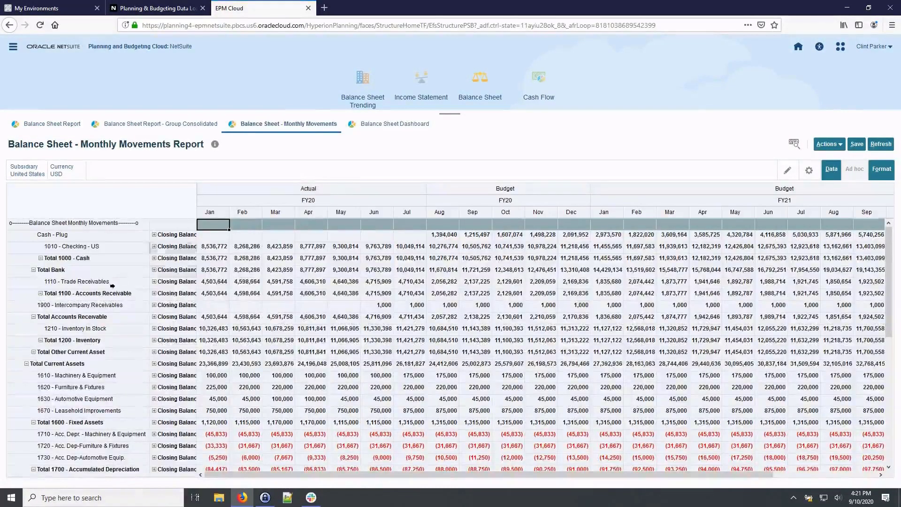
Step: Expand 1110 - Trade Receivables into opening balance and monthly movements, then view the Balance Sheet Dashboard
click(112, 286)
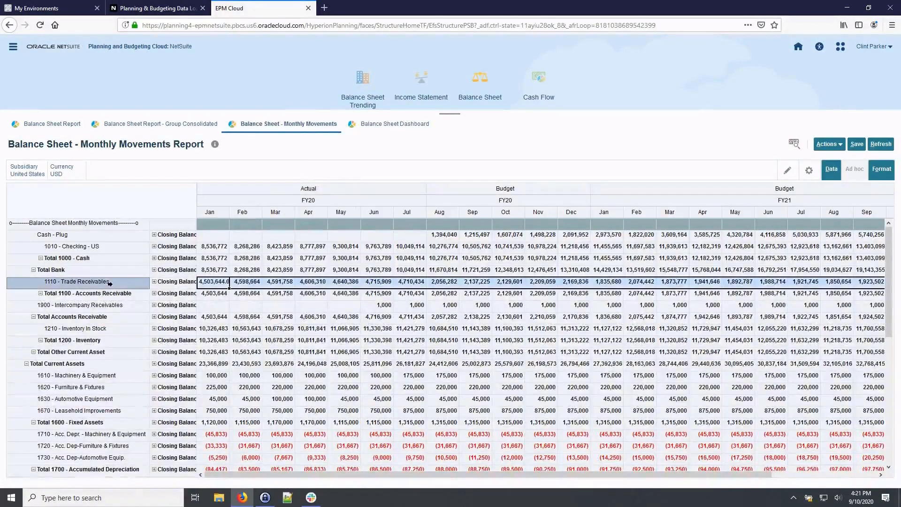
click(154, 282)
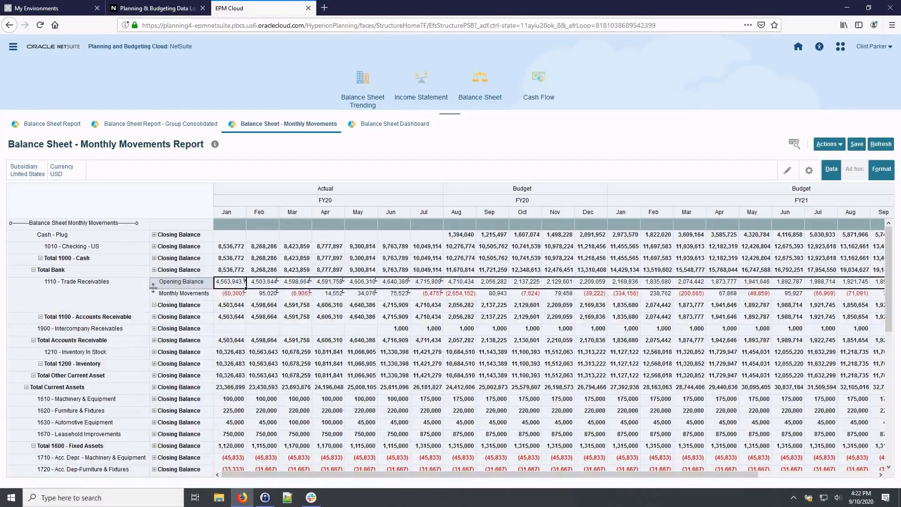
click(162, 293)
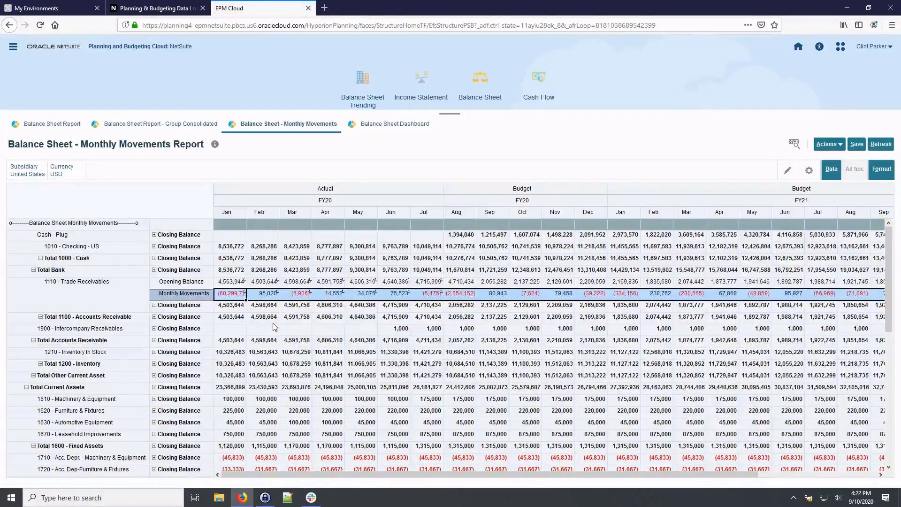
click(386, 125)
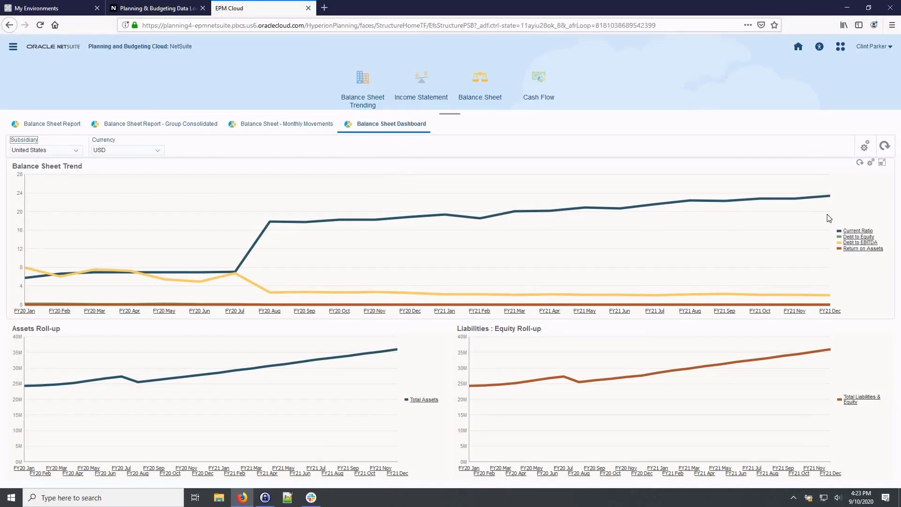
mouse_move(828, 214)
mouse_down()
mouse_move(849, 268)
mouse_move(889, 271)
mouse_up()
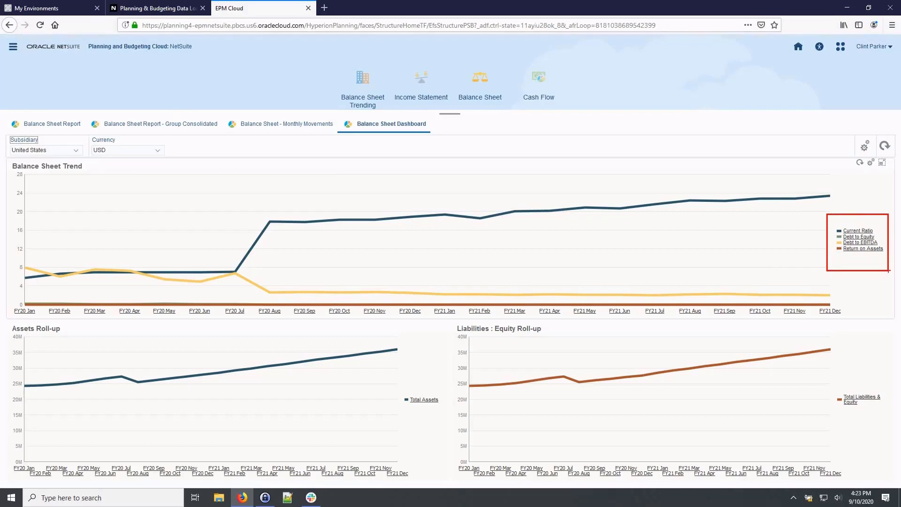
key(Escape)
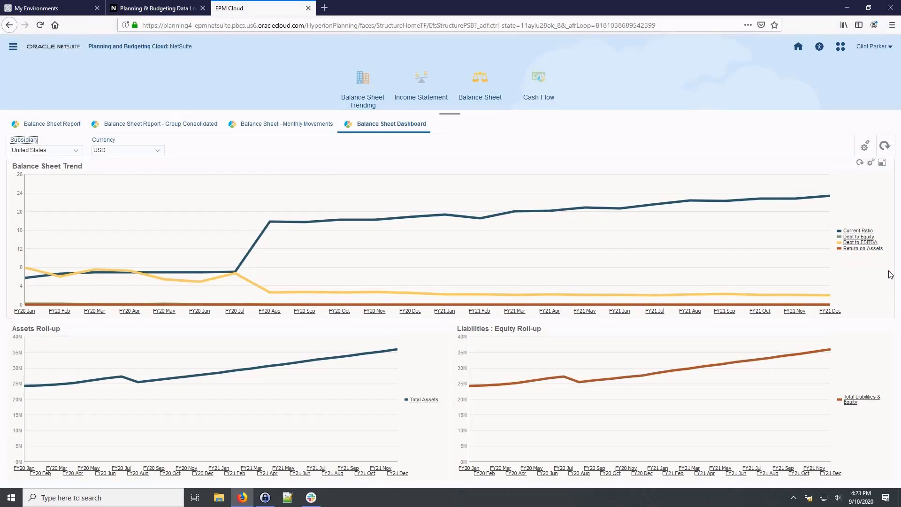
click(539, 88)
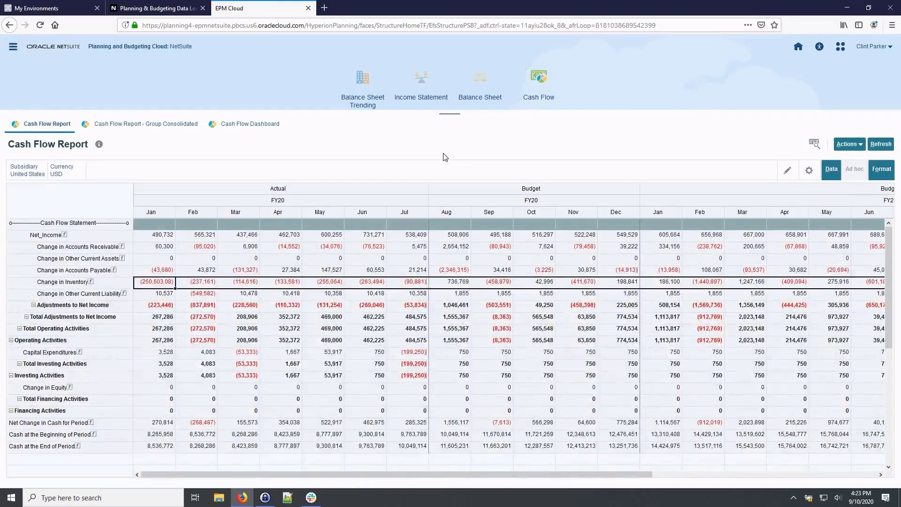
Step: Highlight the cash flow Actual Jan–Jul and Budget Aug–Dec figures, then view the Cash Flow Dashboard charts
click(362, 185)
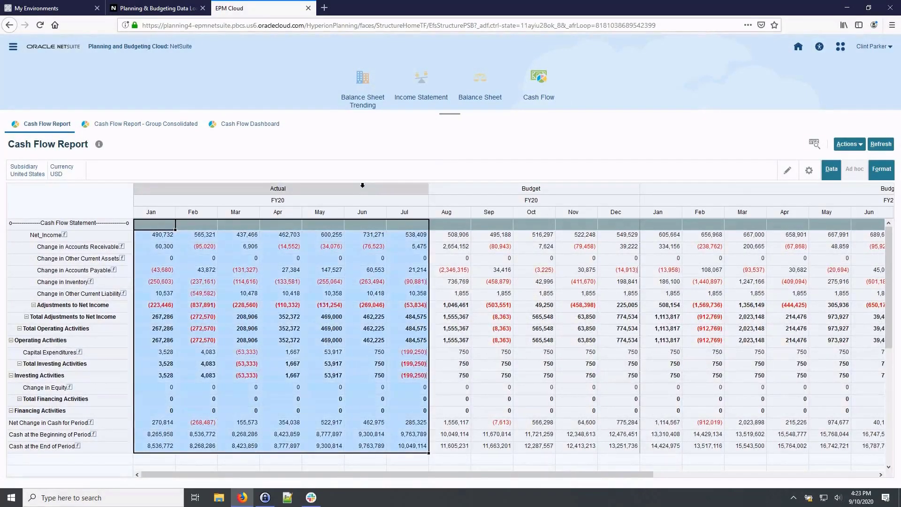
click(535, 187)
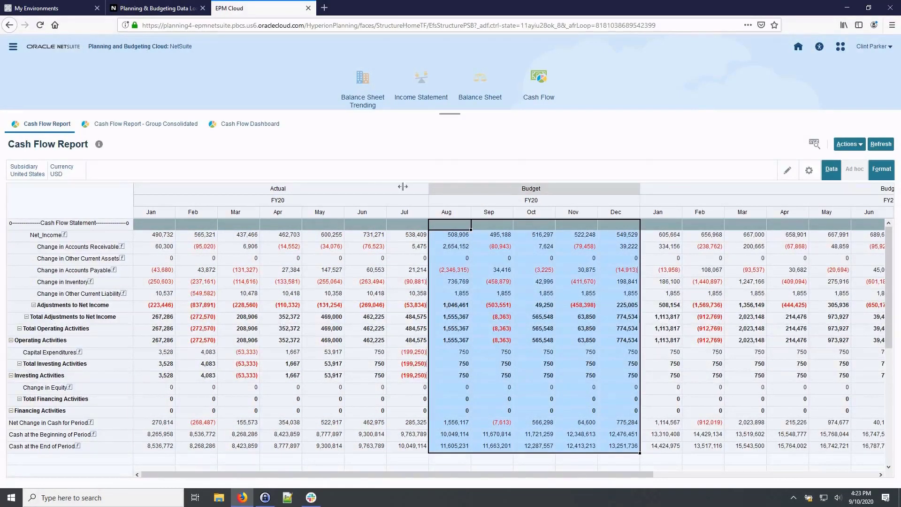
click(269, 125)
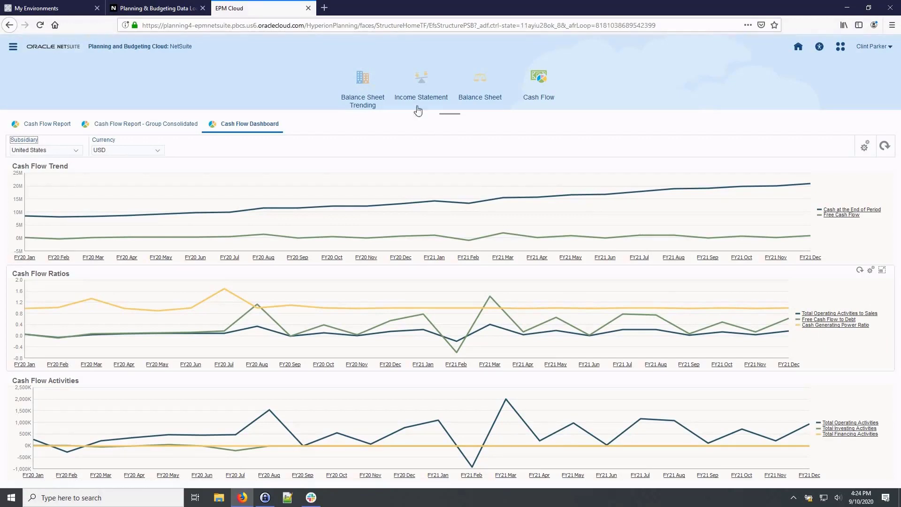
click(423, 81)
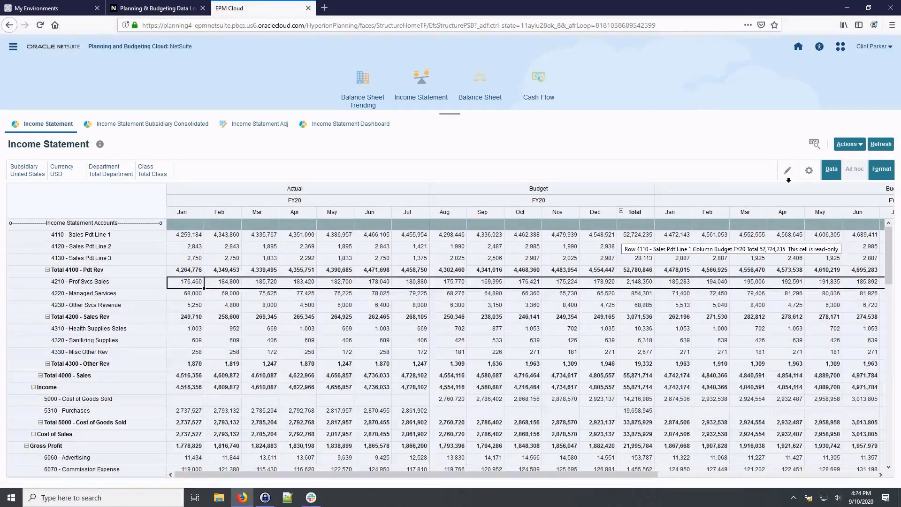
Step: Open the Income Statement form in Excel via Smart View, connected to NetSuite - Planning4
click(862, 145)
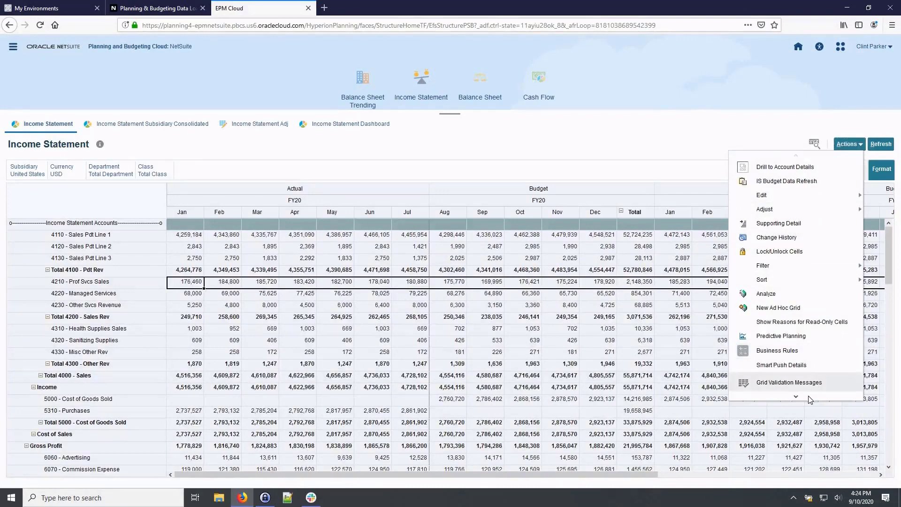
mouse_move(809, 397)
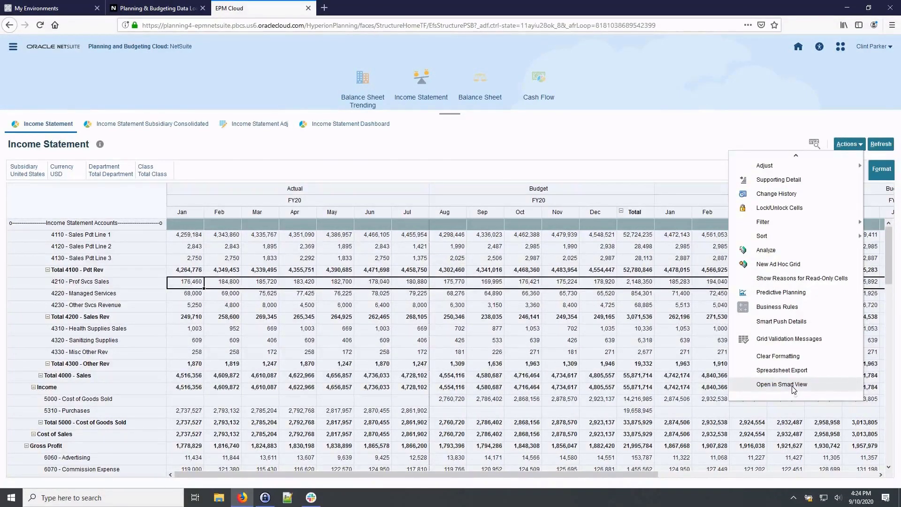
click(793, 385)
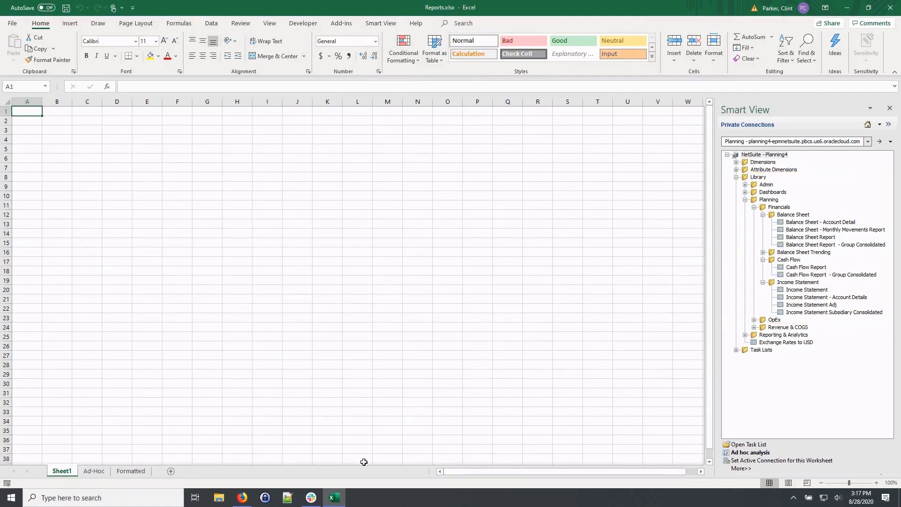
Step: On the Ad-Hoc grid, pivot Total 4000 - Sales to the POV, expand Enterprise Customers, then go to the Formatted sheet
click(100, 474)
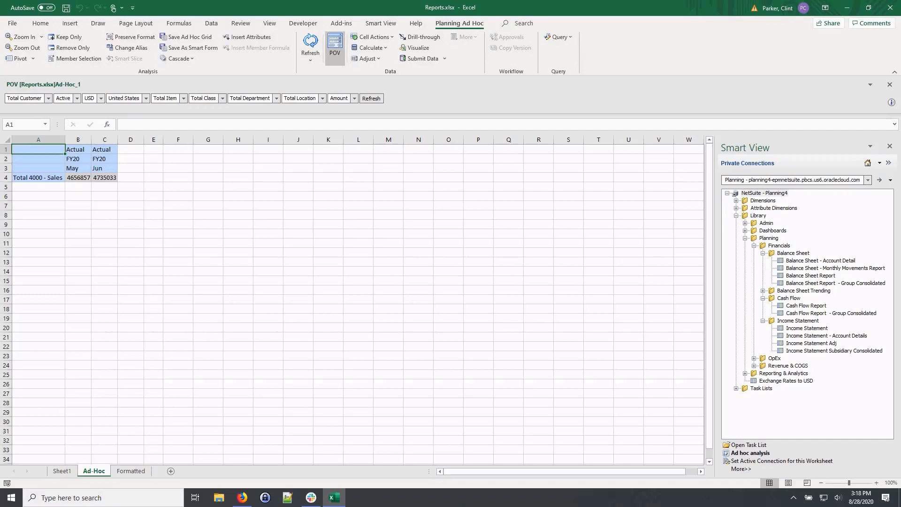
mouse_move(2, 86)
mouse_down()
mouse_move(5, 107)
mouse_move(57, 108)
mouse_move(52, 141)
mouse_move(63, 178)
mouse_up()
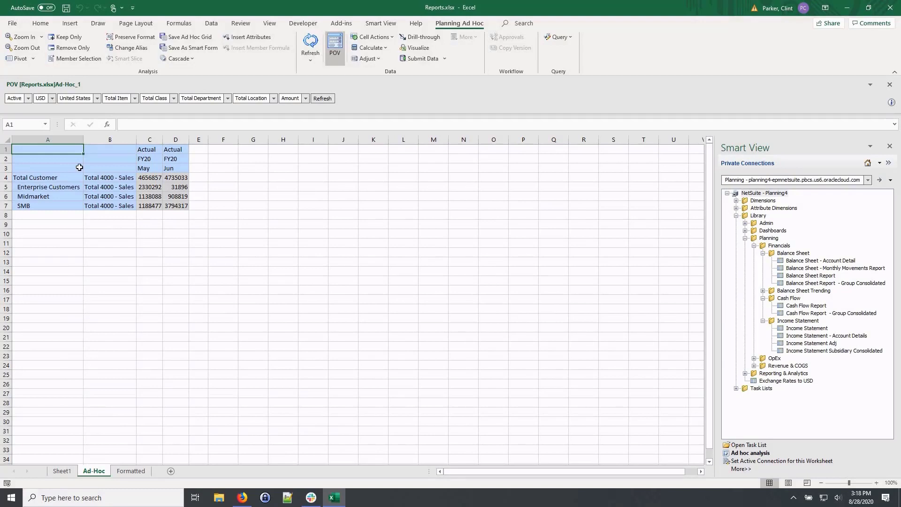
drag(80, 167, 144, 183)
key(Escape)
click(112, 179)
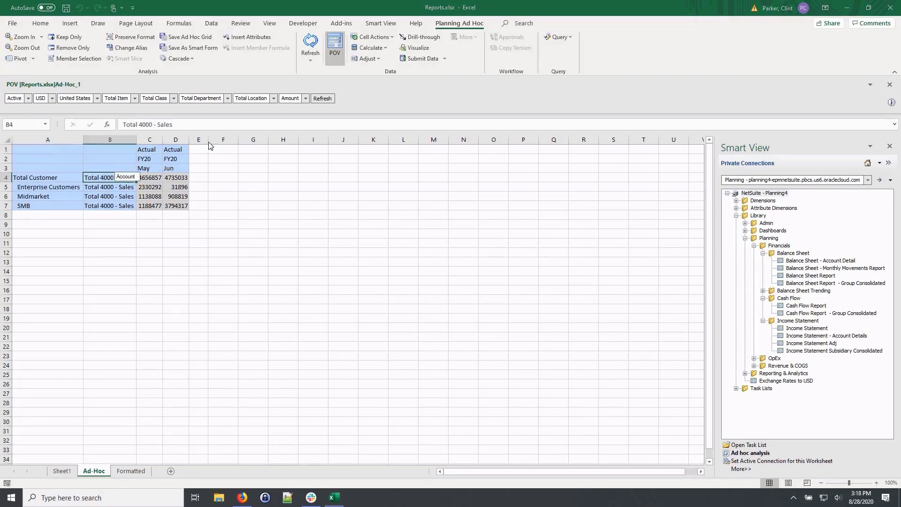
click(323, 98)
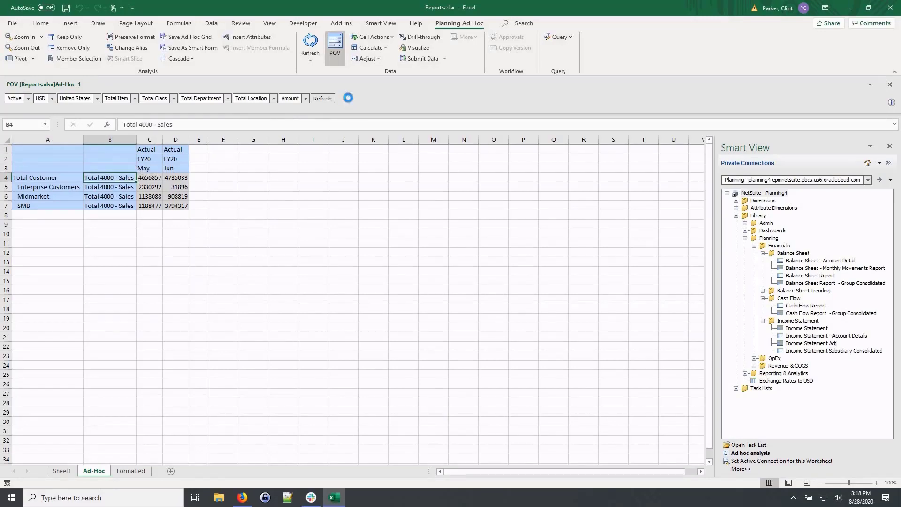
click(55, 188)
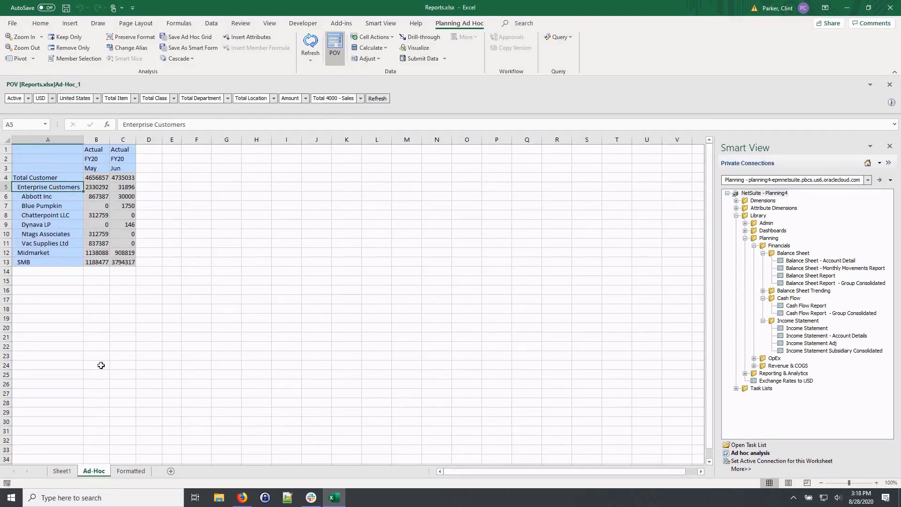
click(131, 471)
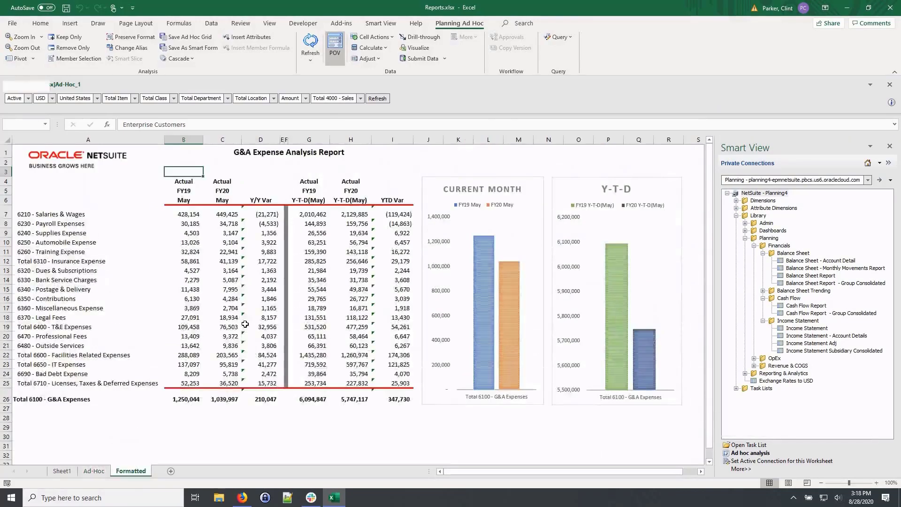
Step: Show the report in Page Layout view and refresh it for the Administration department
click(270, 23)
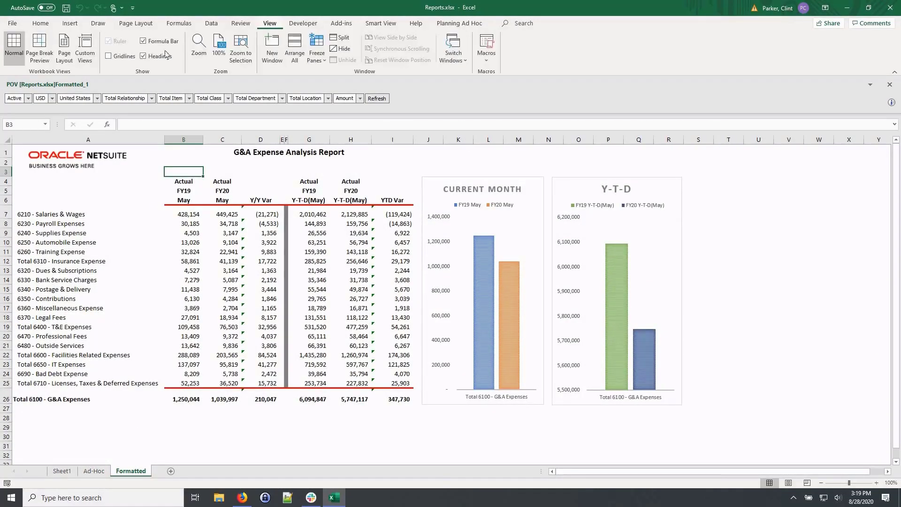
click(62, 54)
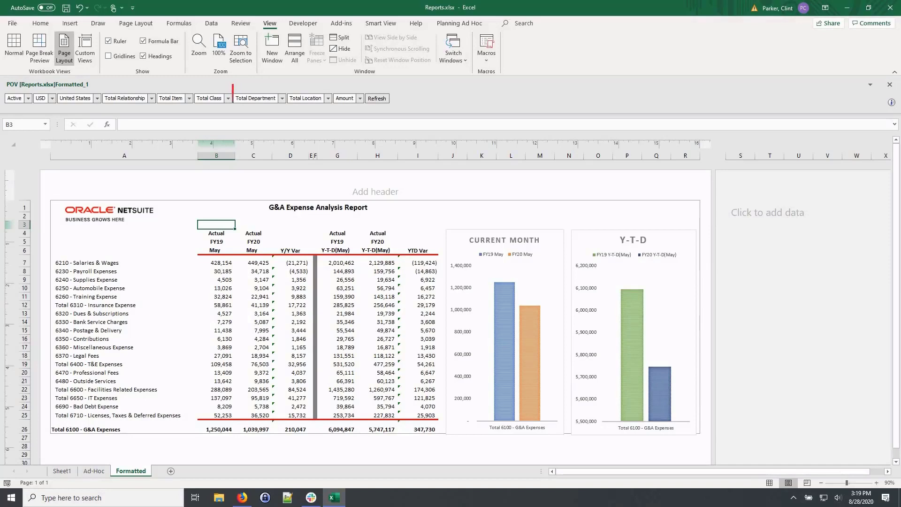
click(282, 99)
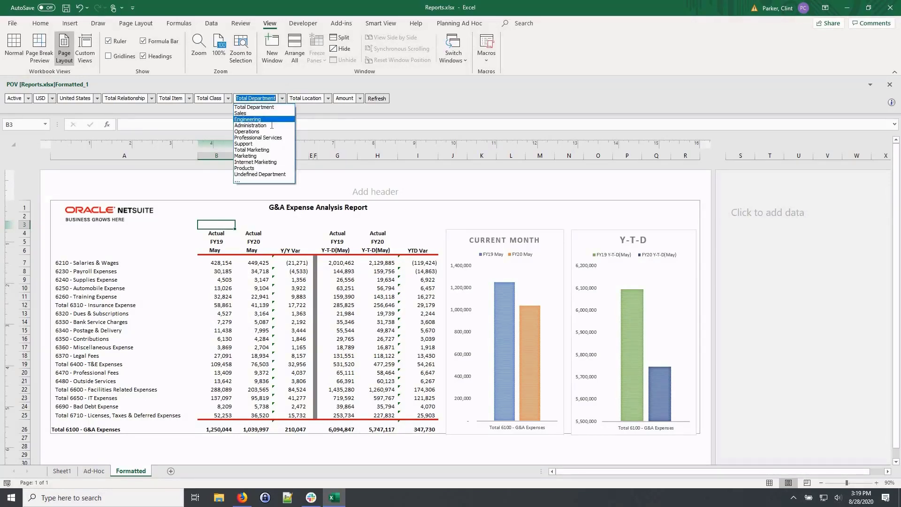
click(273, 126)
click(378, 99)
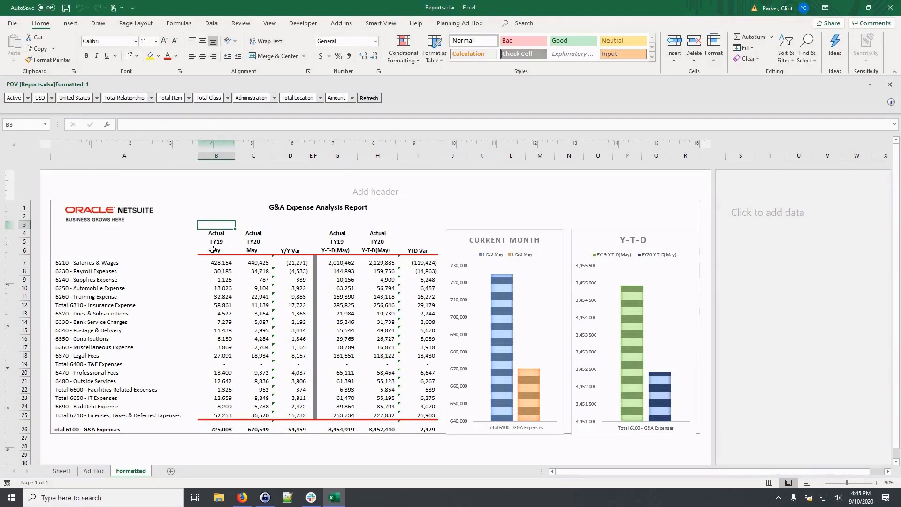
Step: Replace May with Jun in the B6:H6 month headings and refresh the report
drag(214, 249, 378, 250)
click(804, 54)
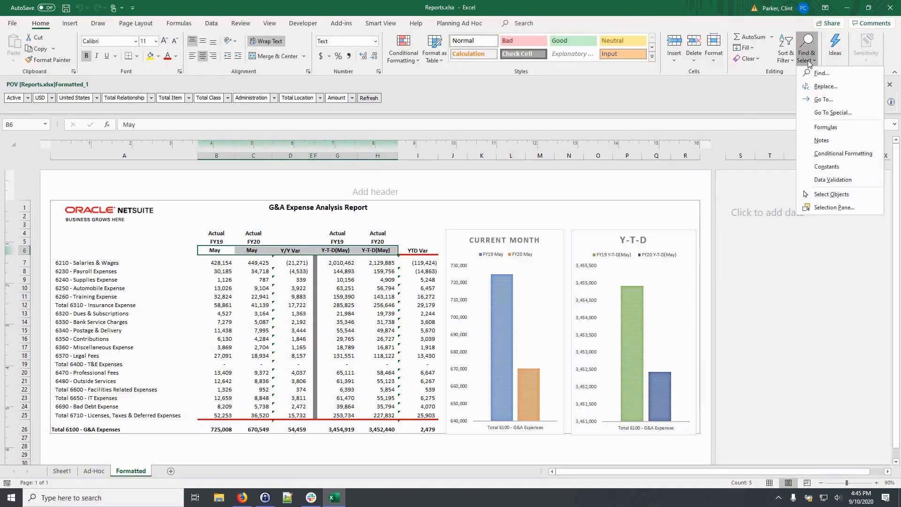
click(817, 85)
click(389, 354)
text(Jun)
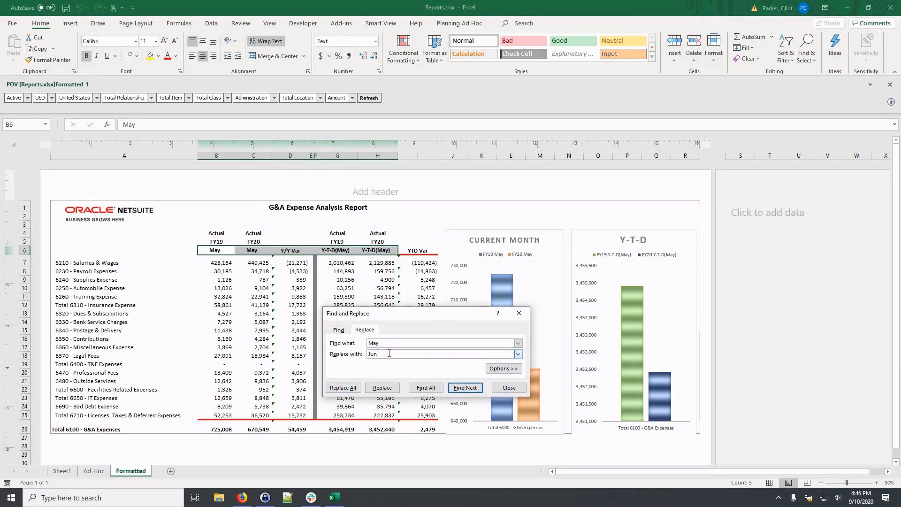
click(350, 390)
key(Return)
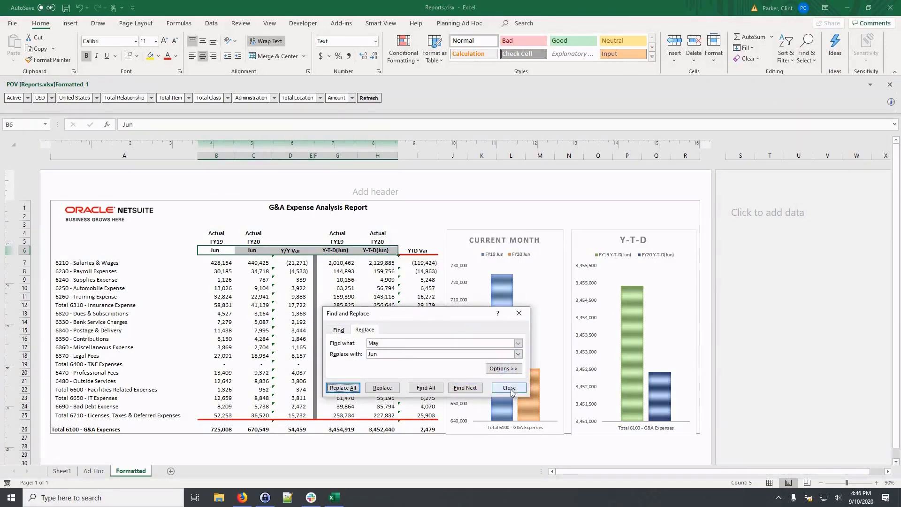
click(510, 388)
click(366, 98)
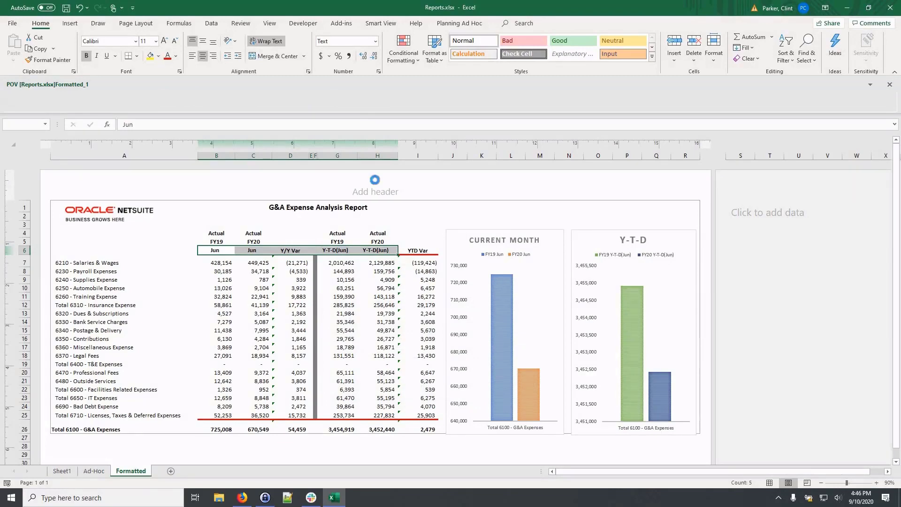